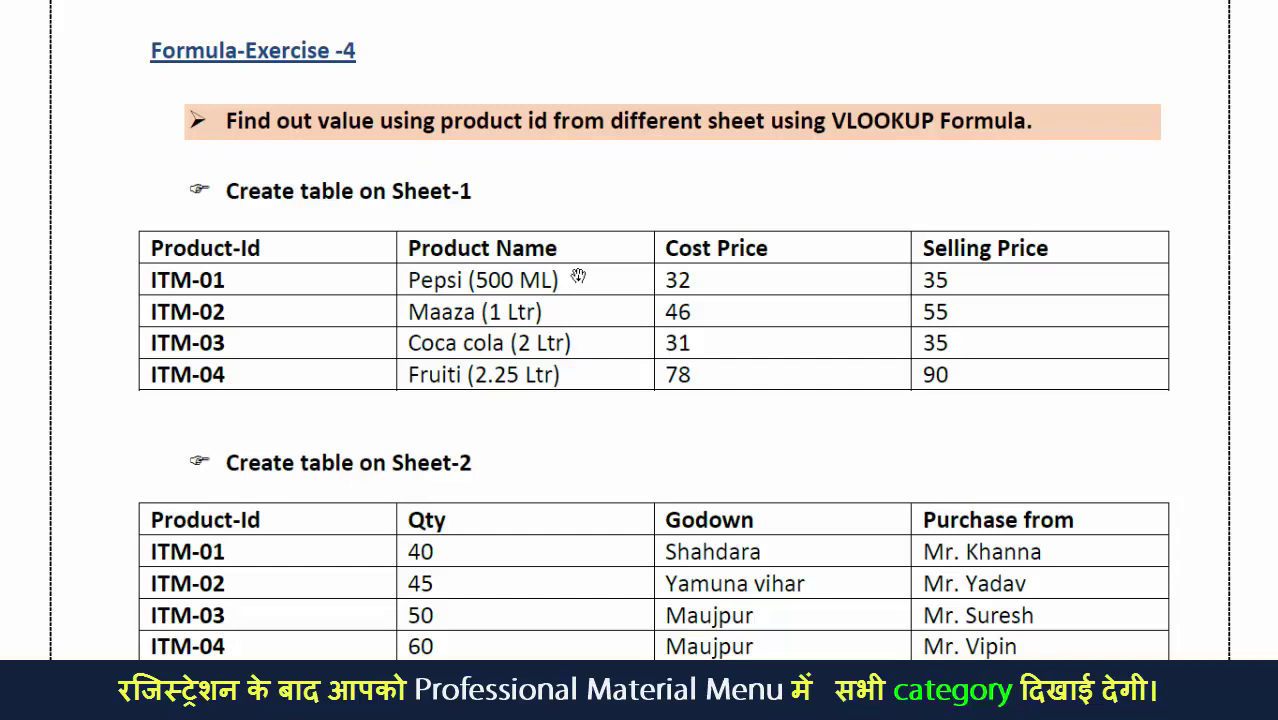
# Scroll through the Word document to review the Sheet3 formula table for ITM-02.
pyautogui.scroll(-4, 522, 368)
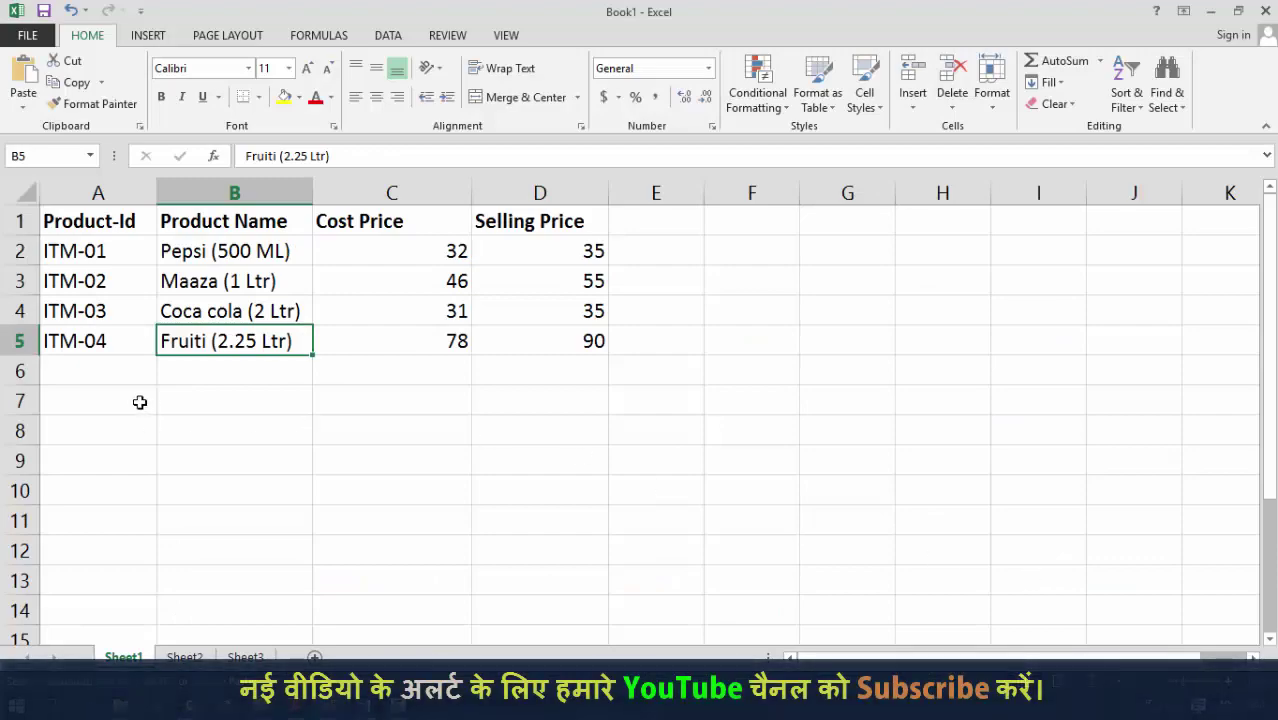
pyautogui.scroll(1, 140, 402)
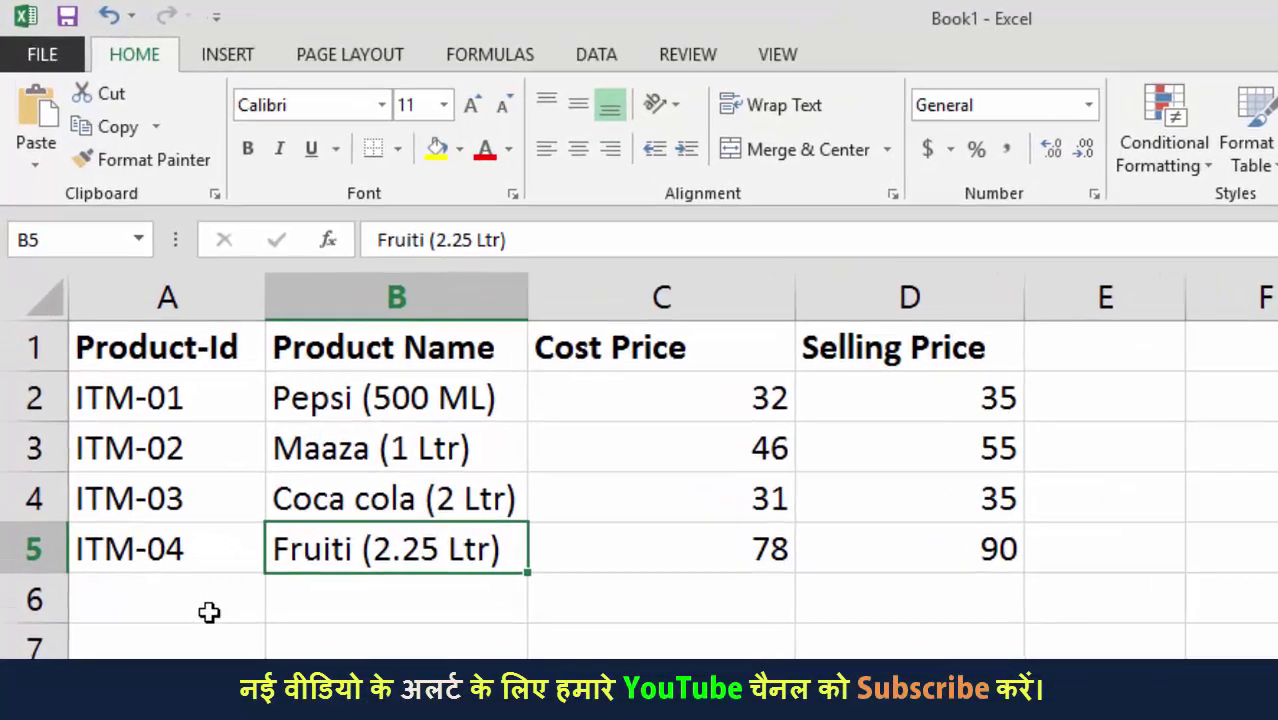
# Cancel the heading copy and point out the Product-Id, Qty, Godown and Purchase from headings.
pyautogui.click(190, 598)
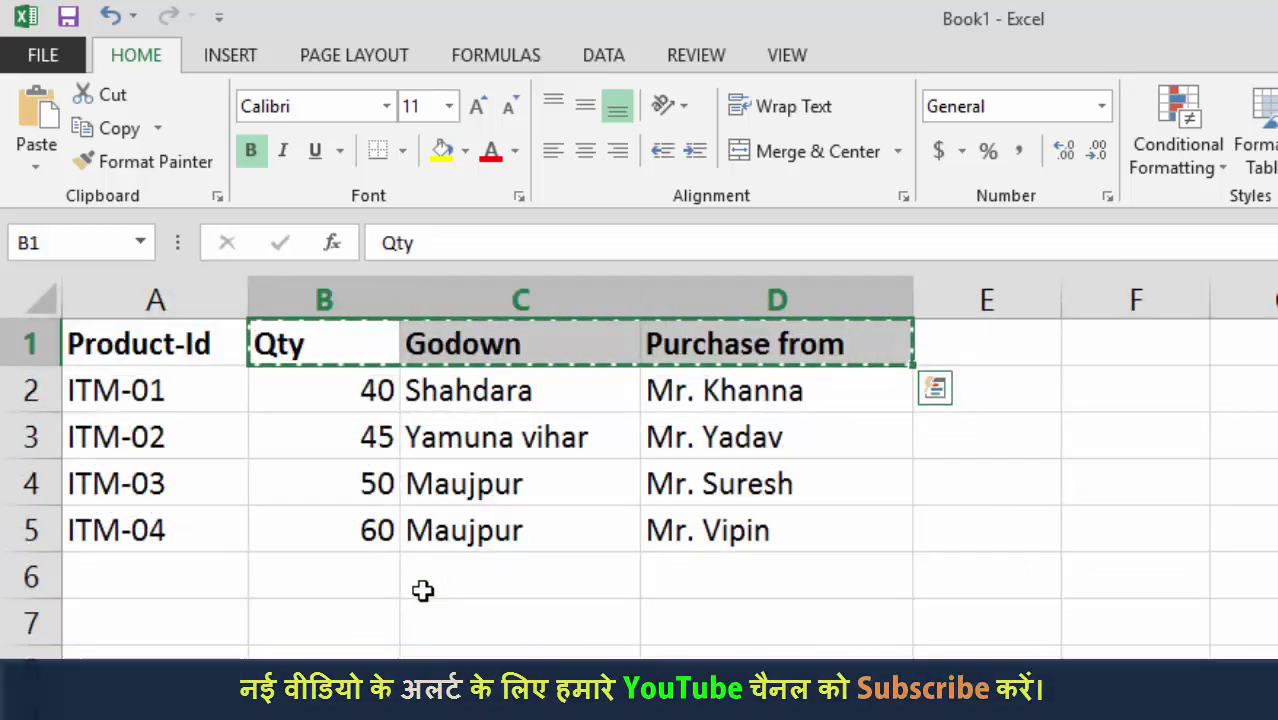
pyautogui.press('Escape')
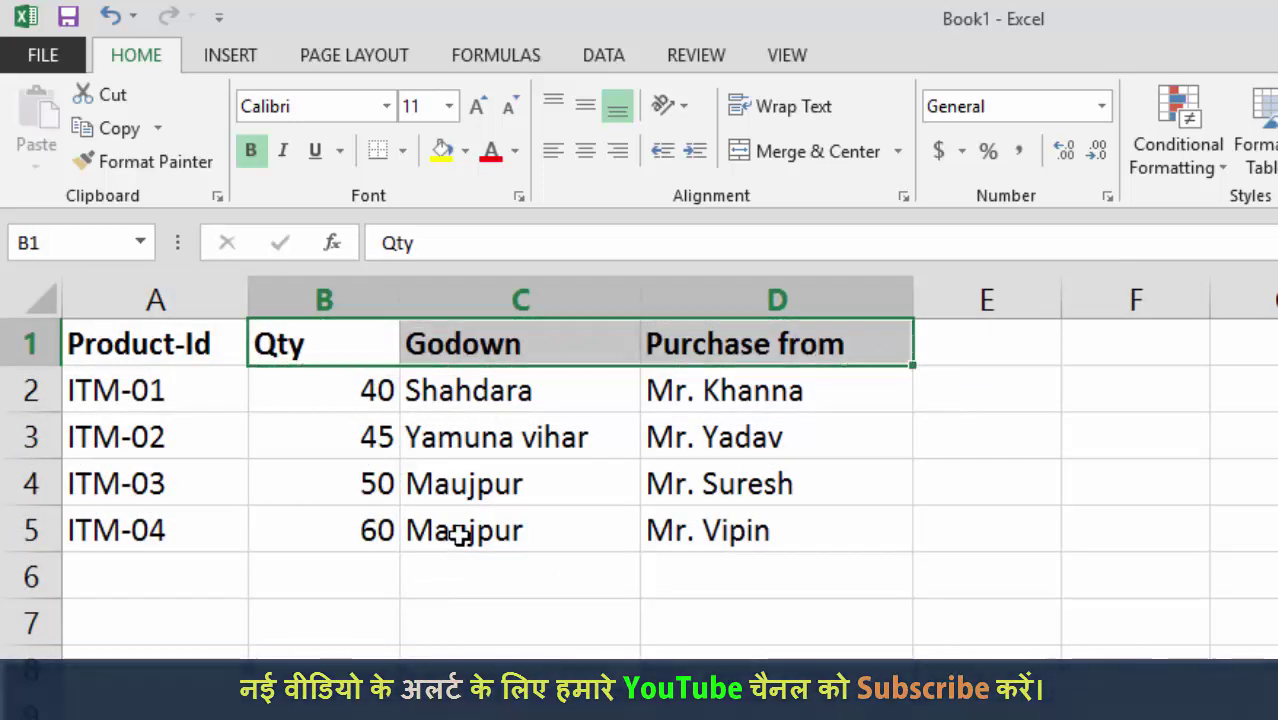
pyautogui.click(180, 345)
pyautogui.click(283, 350)
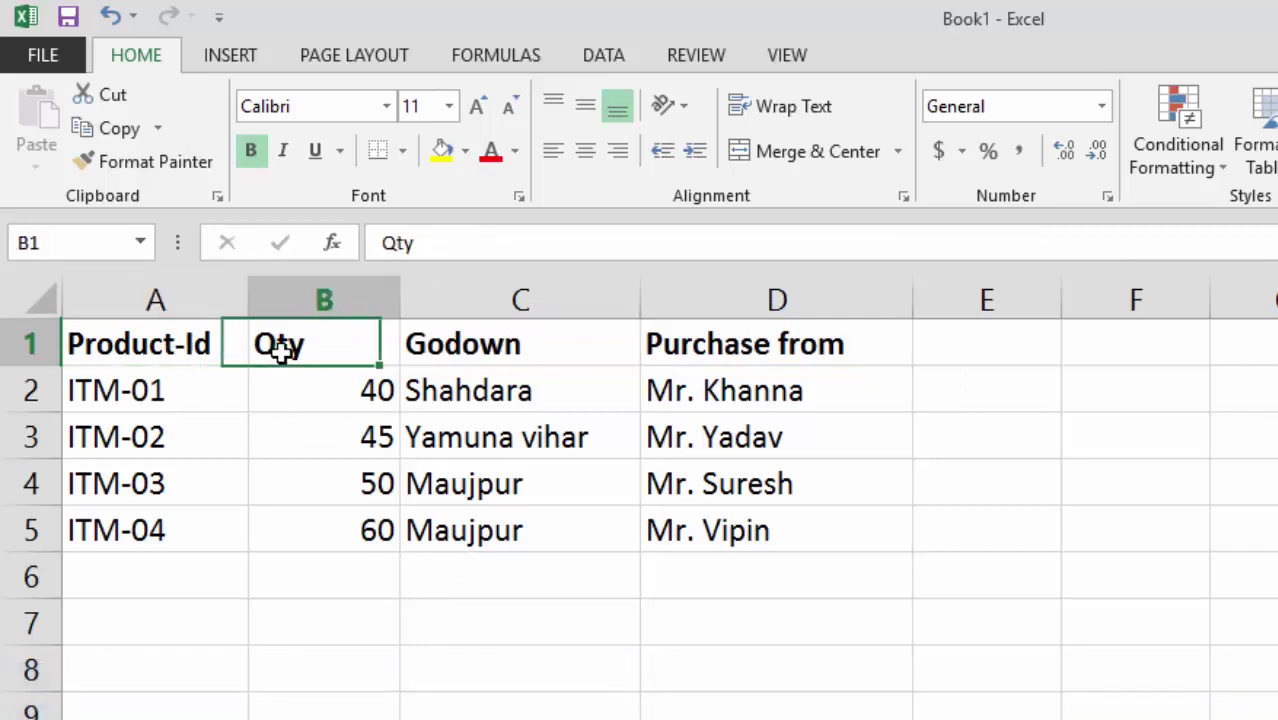
pyautogui.click(442, 337)
pyautogui.click(722, 342)
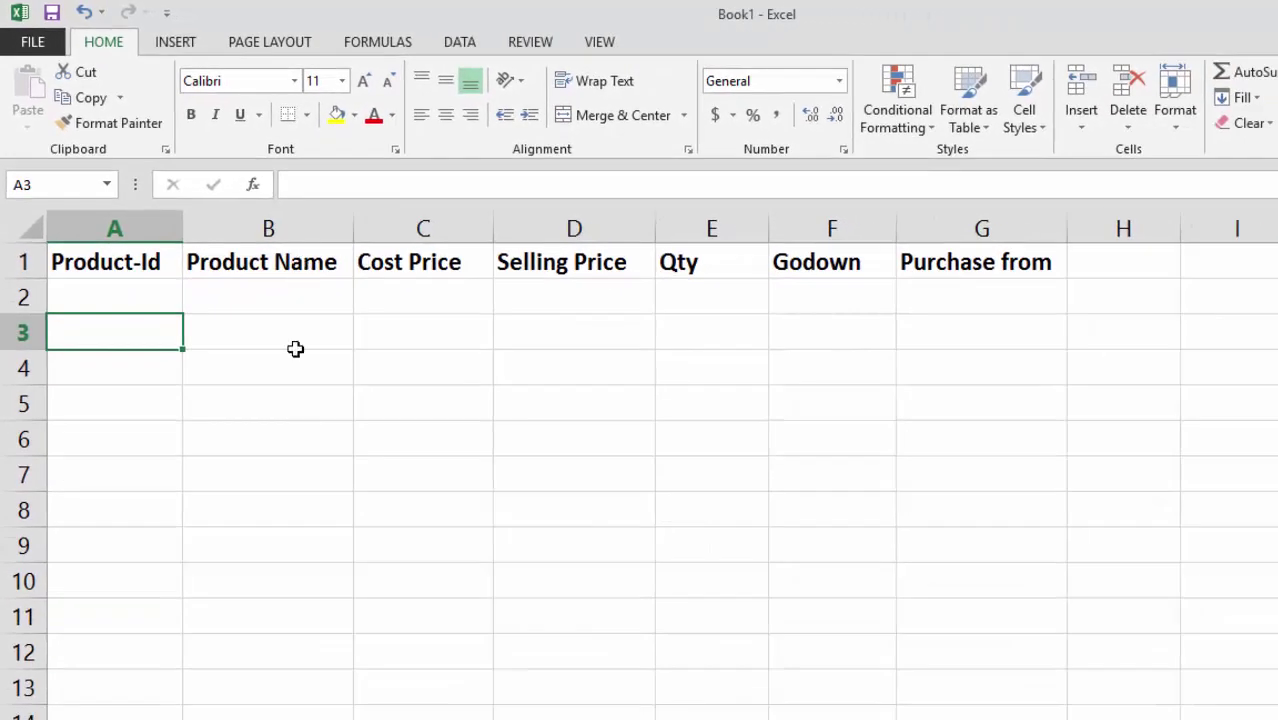
pyautogui.click(143, 268)
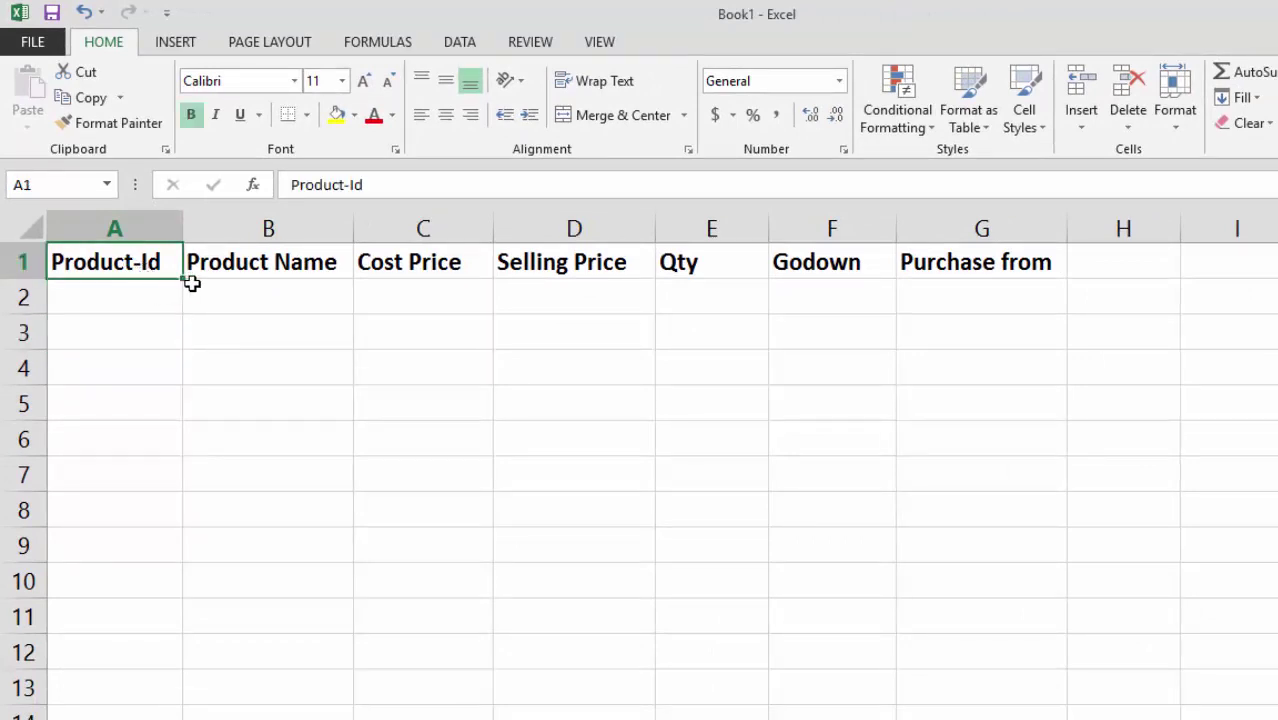
pyautogui.click(139, 285)
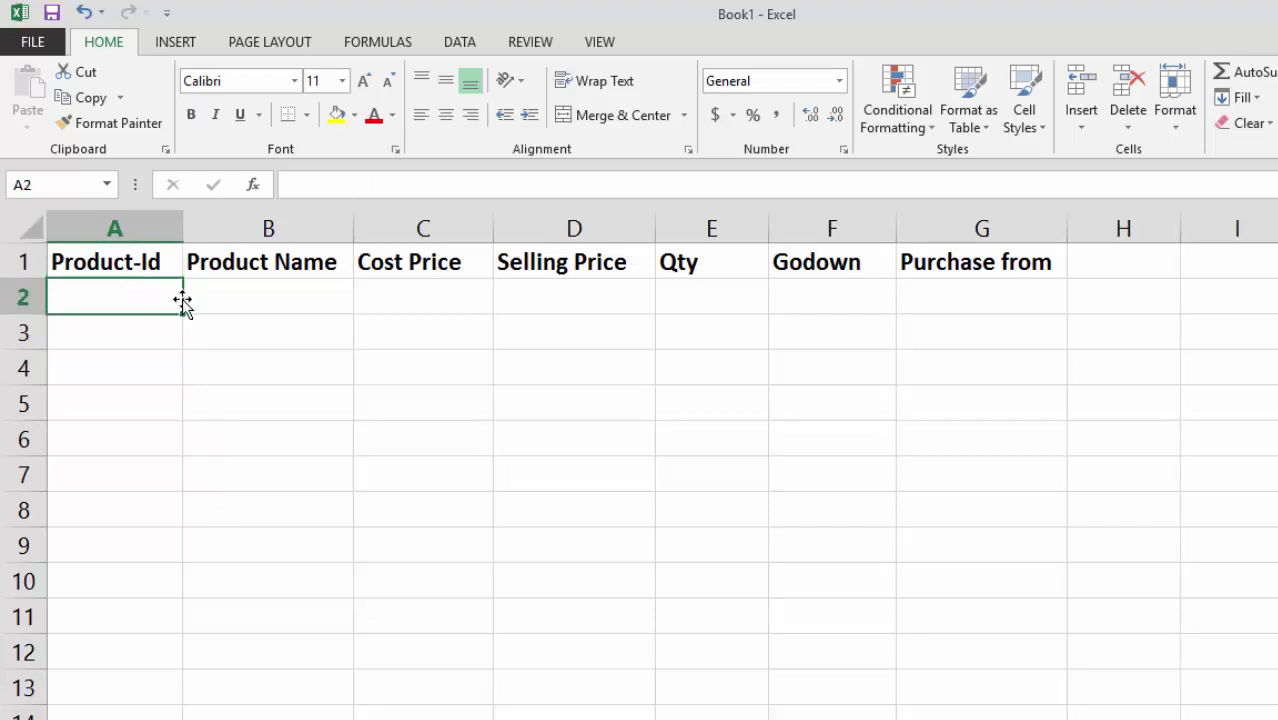
pyautogui.click(341, 296)
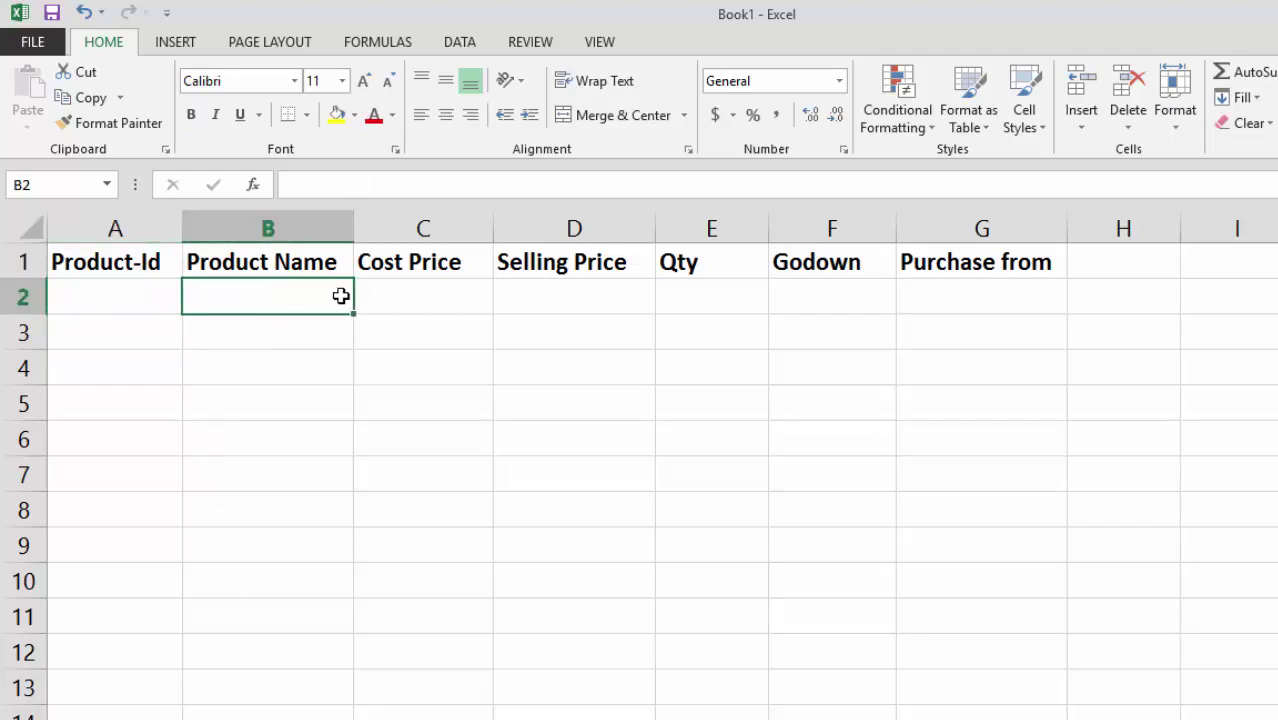
pyautogui.click(414, 294)
pyautogui.click(542, 291)
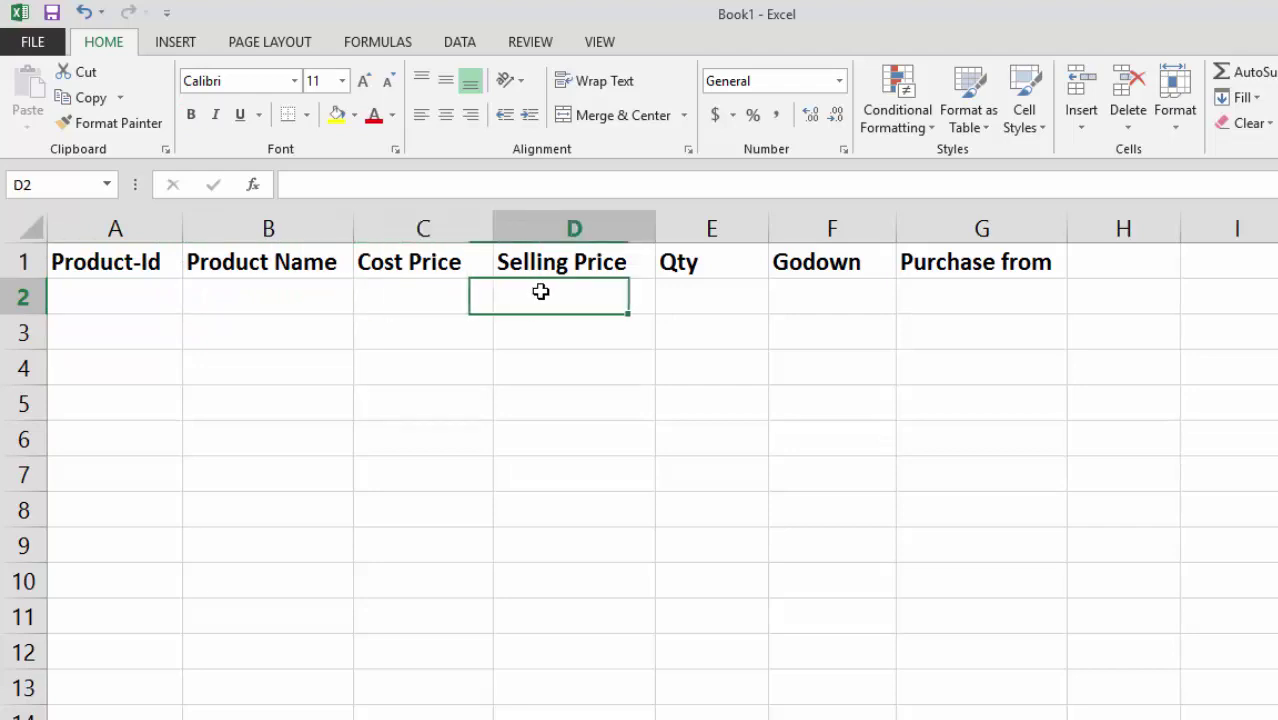
pyautogui.click(696, 288)
pyautogui.click(833, 289)
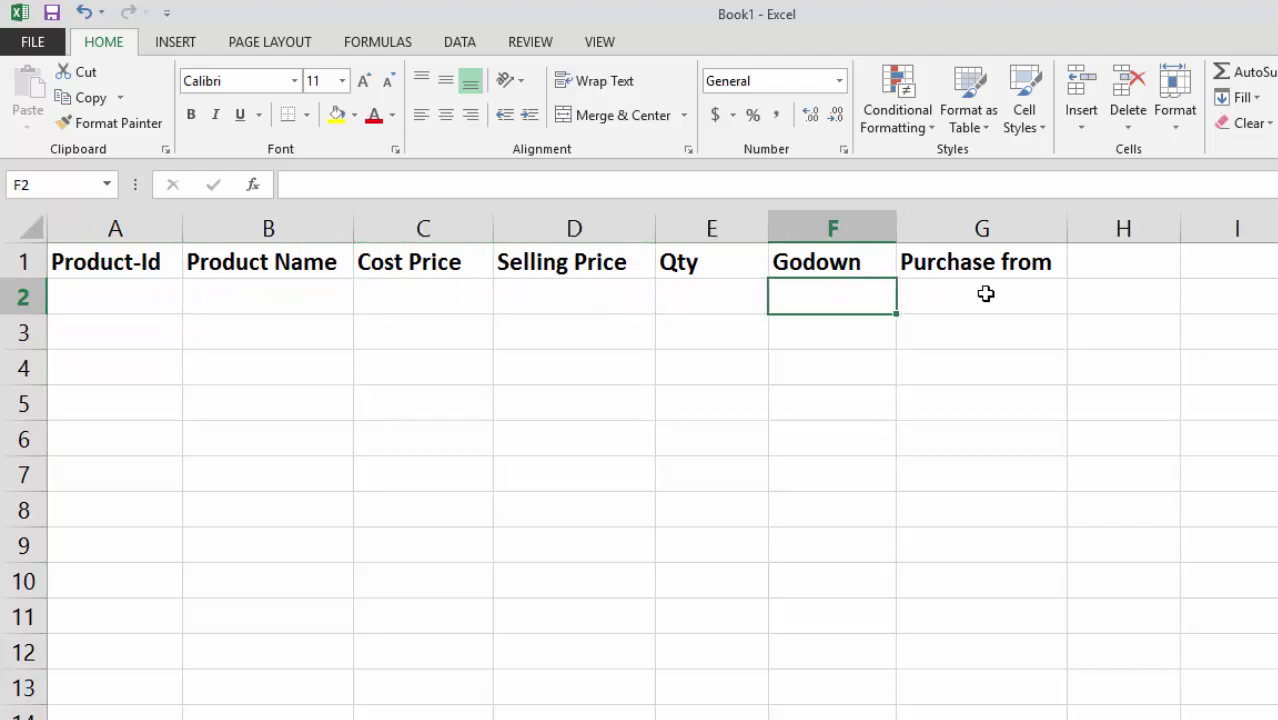
pyautogui.click(986, 293)
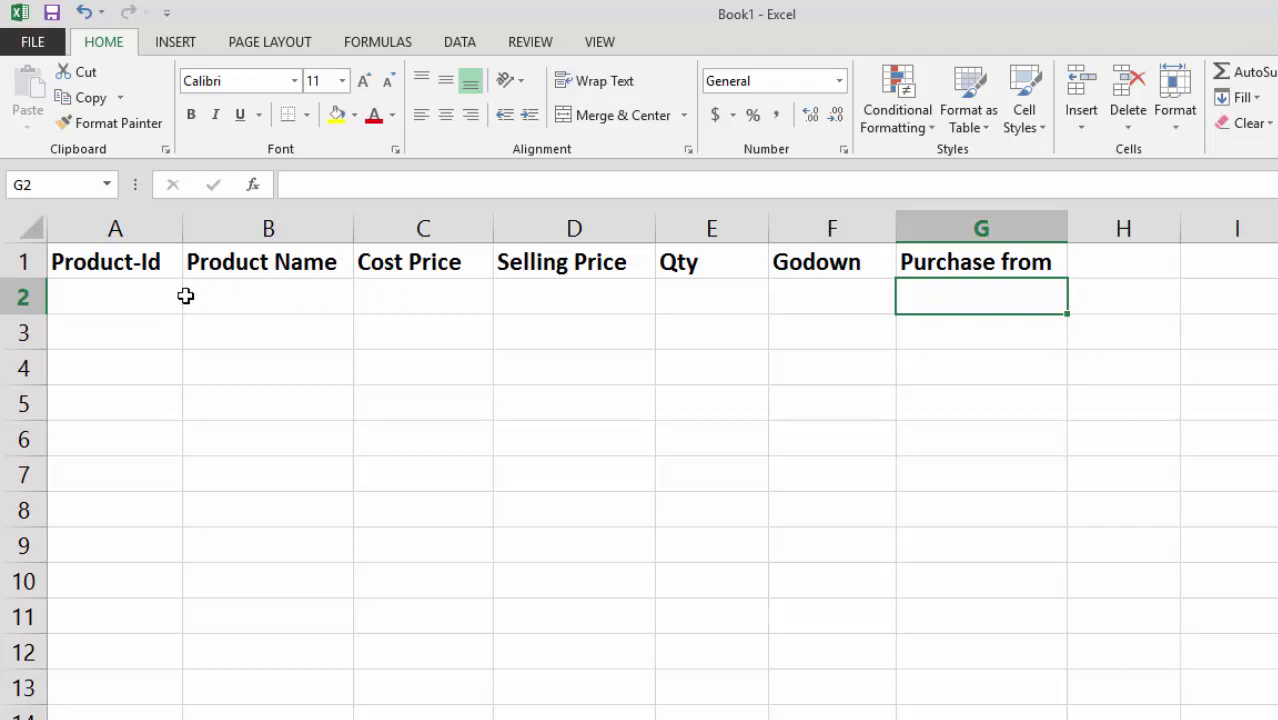
pyautogui.click(275, 296)
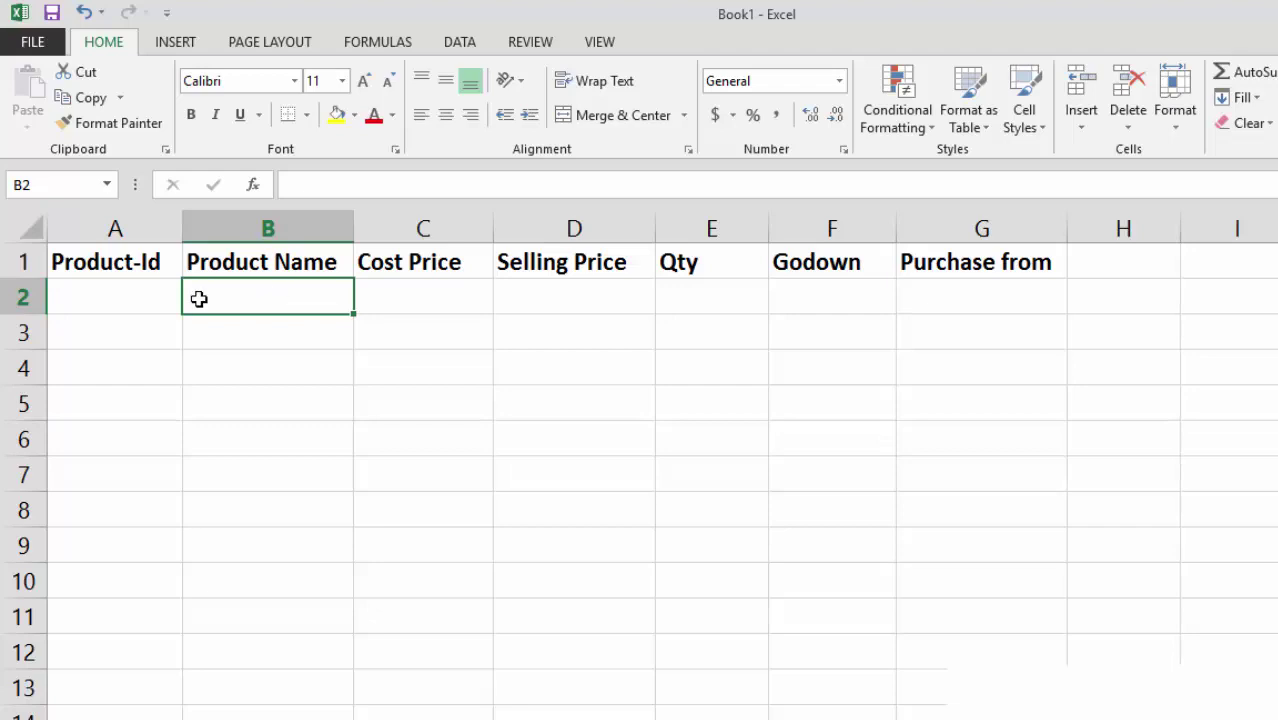
pyautogui.press('Left')
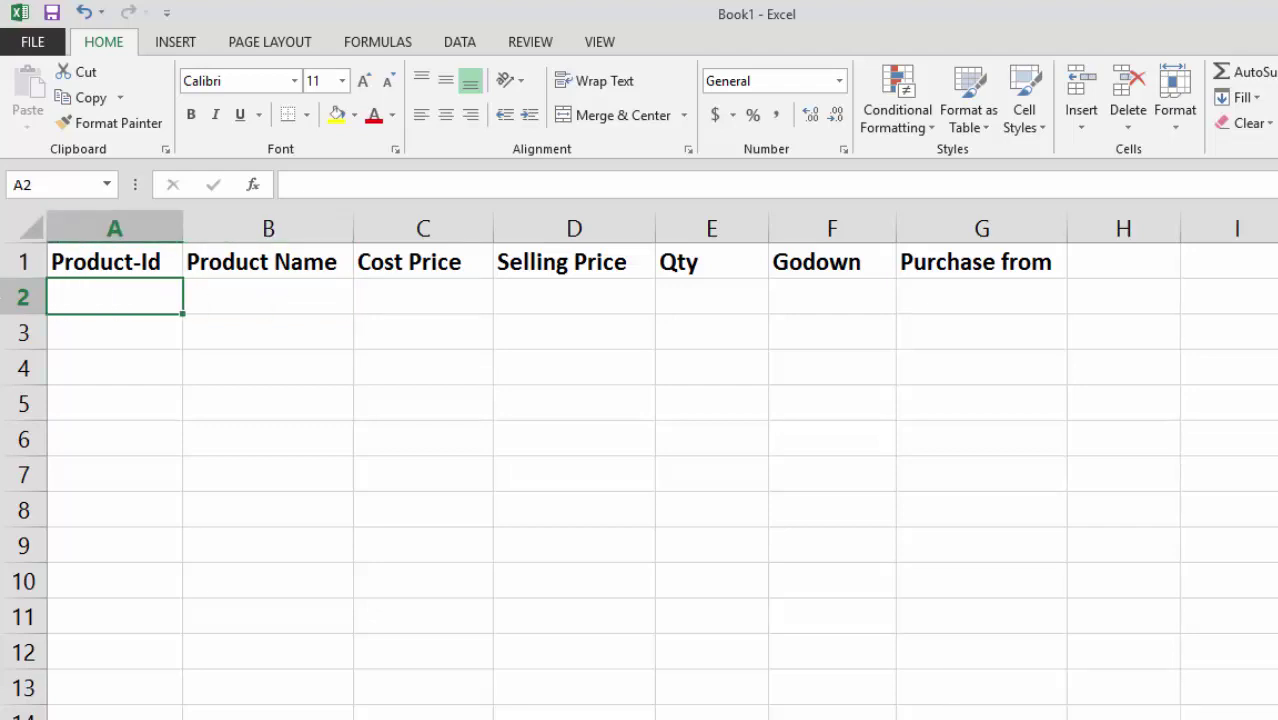
# Enter the product id ITM-02 in cell A2.
pyautogui.write('Itm')
pyautogui.press('BackSpace')
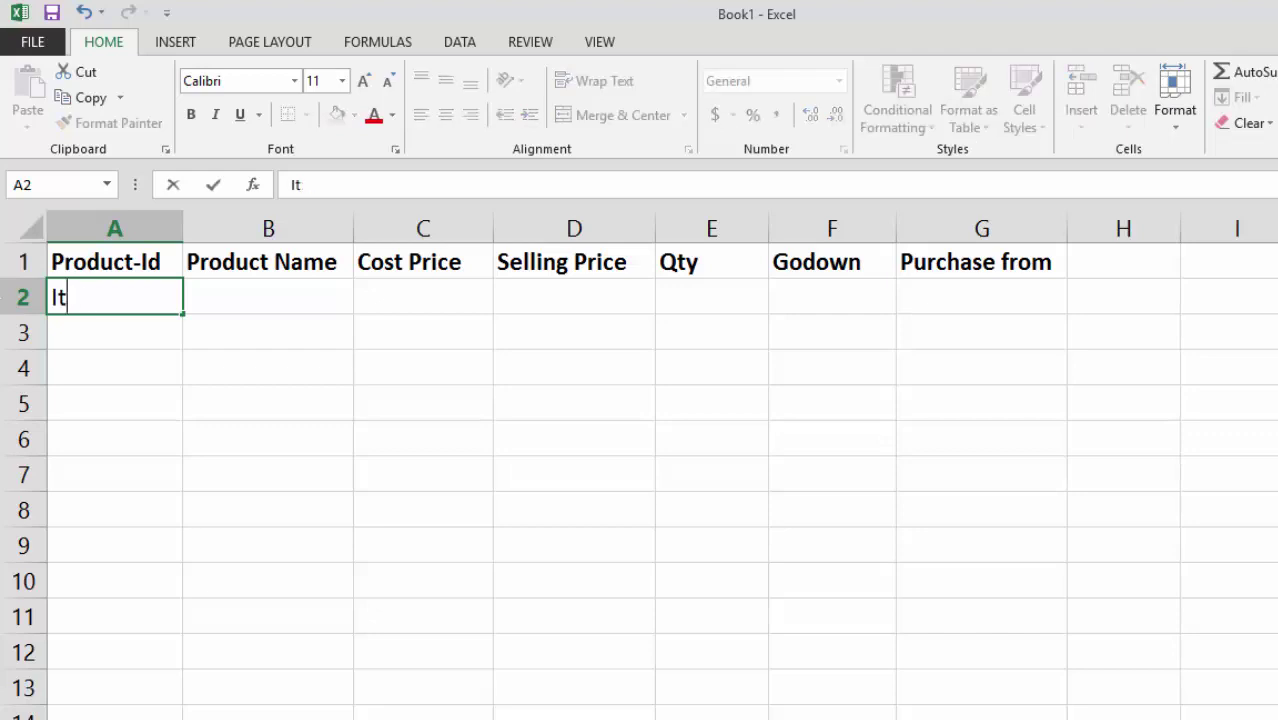
pyautogui.press('BackSpace')
pyautogui.write('TM-02')
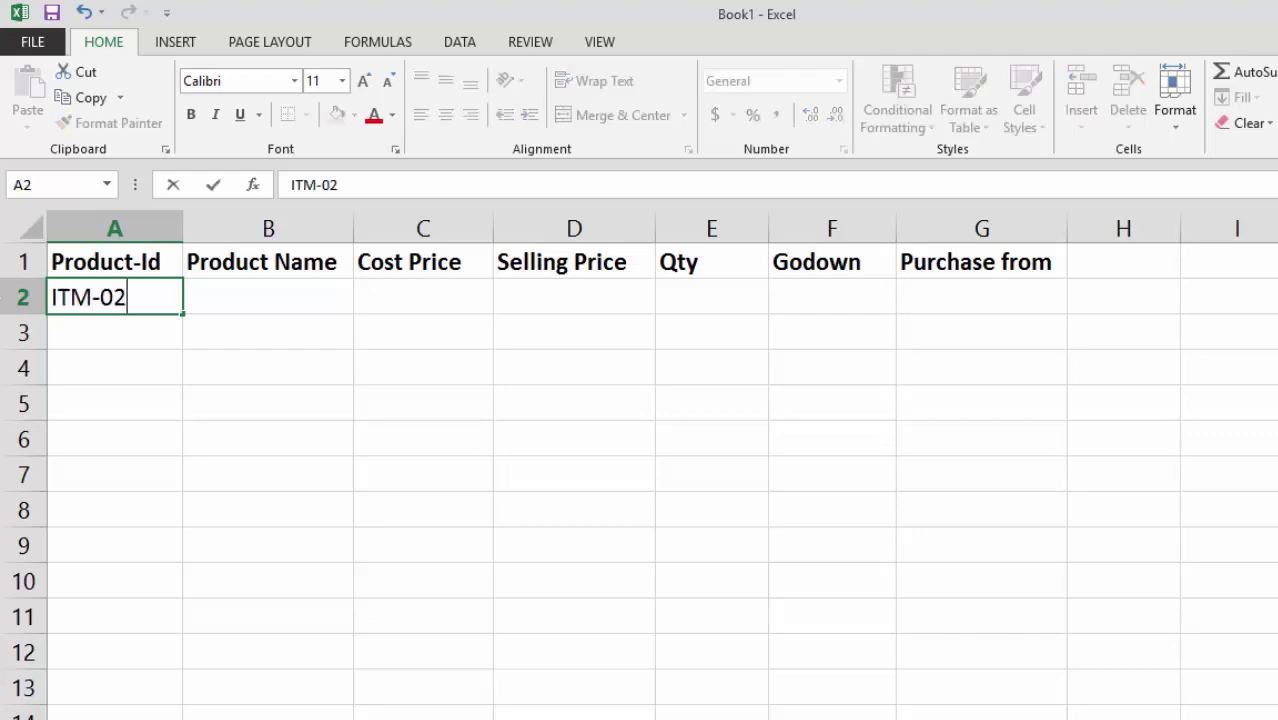
pyautogui.press('Tab')
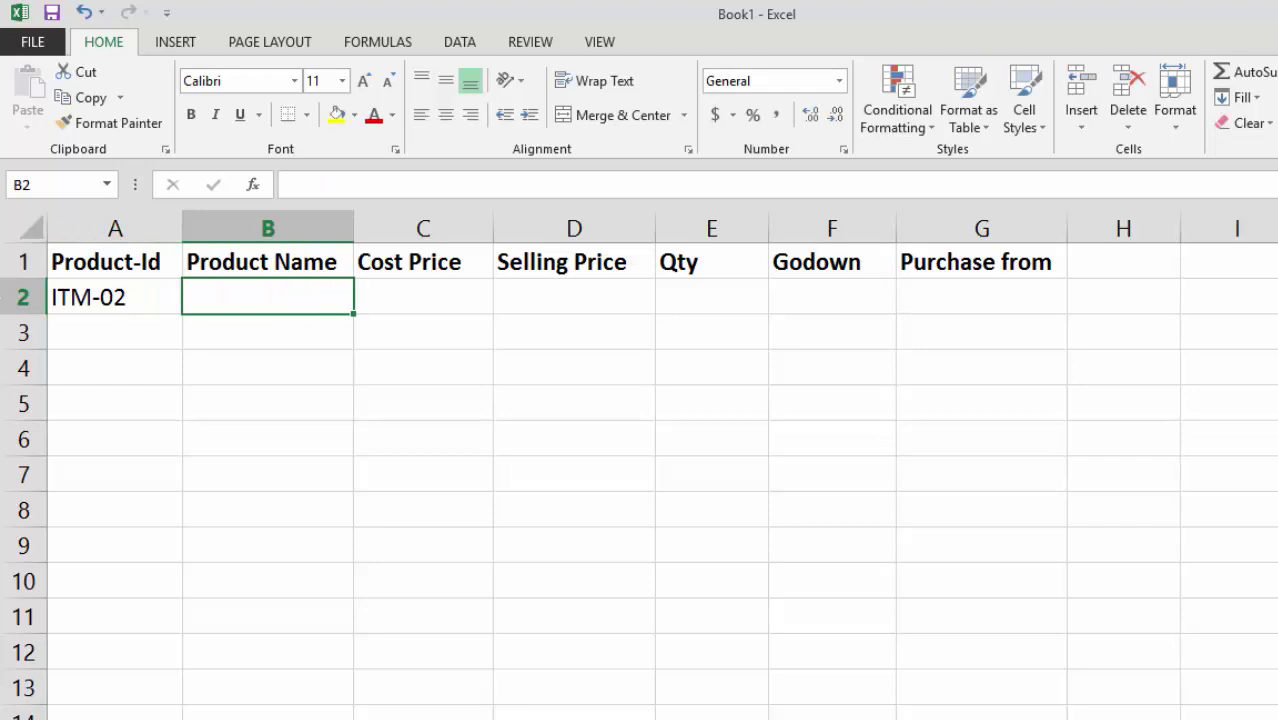
# Type =VLOOKUP(A2,Sheet1!A1:D5,column(b1),0) in B2 and select the A2 reference.
pyautogui.write('=vlo')
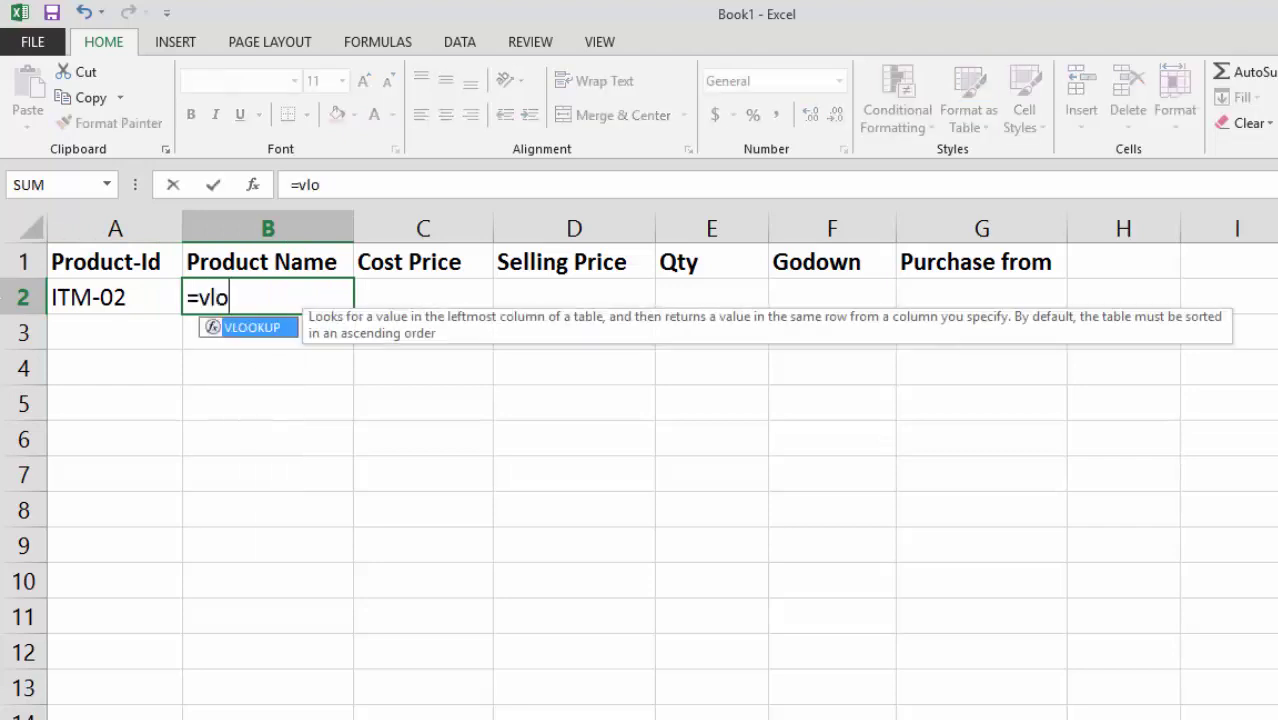
pyautogui.press('Tab')
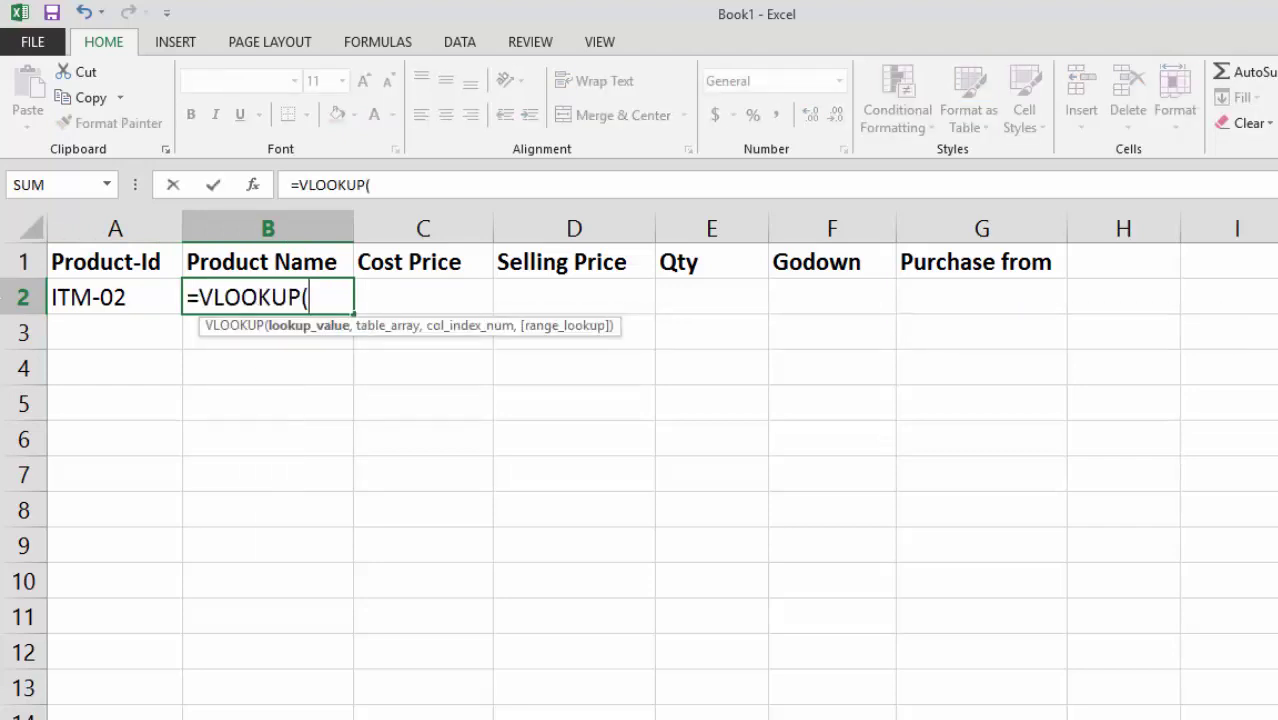
pyautogui.write('A2')
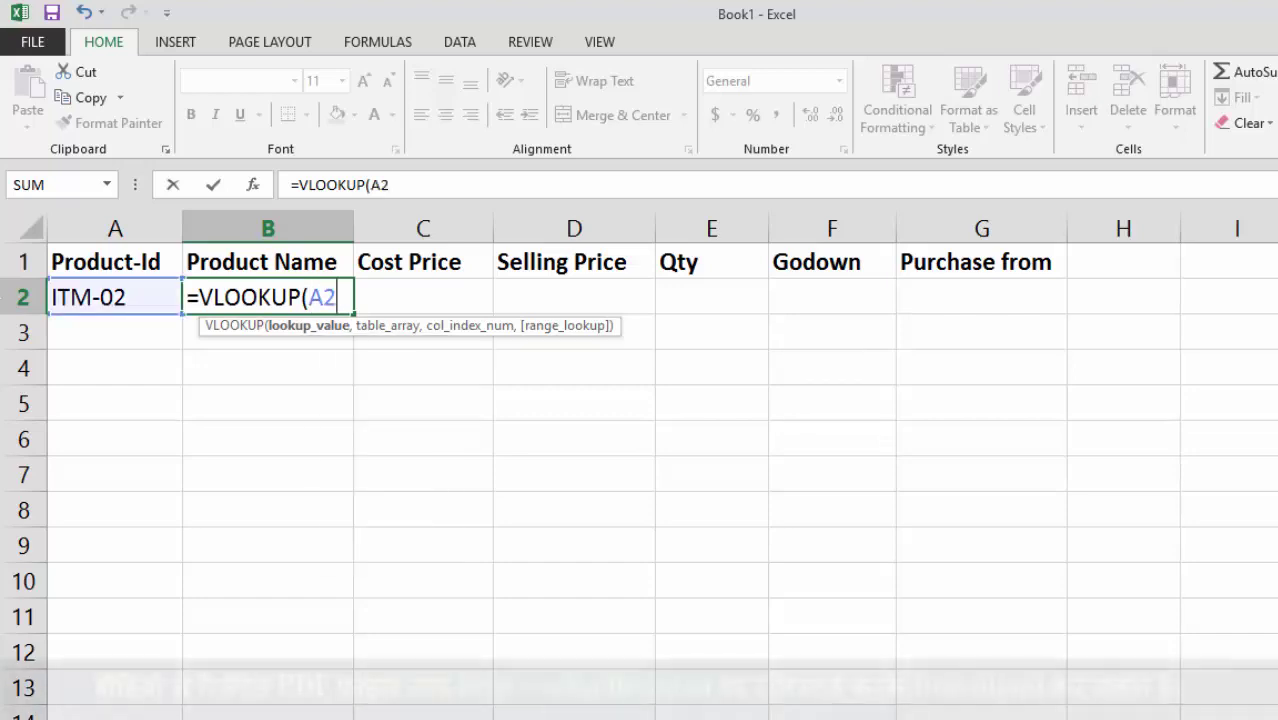
pyautogui.write(',Sheet')
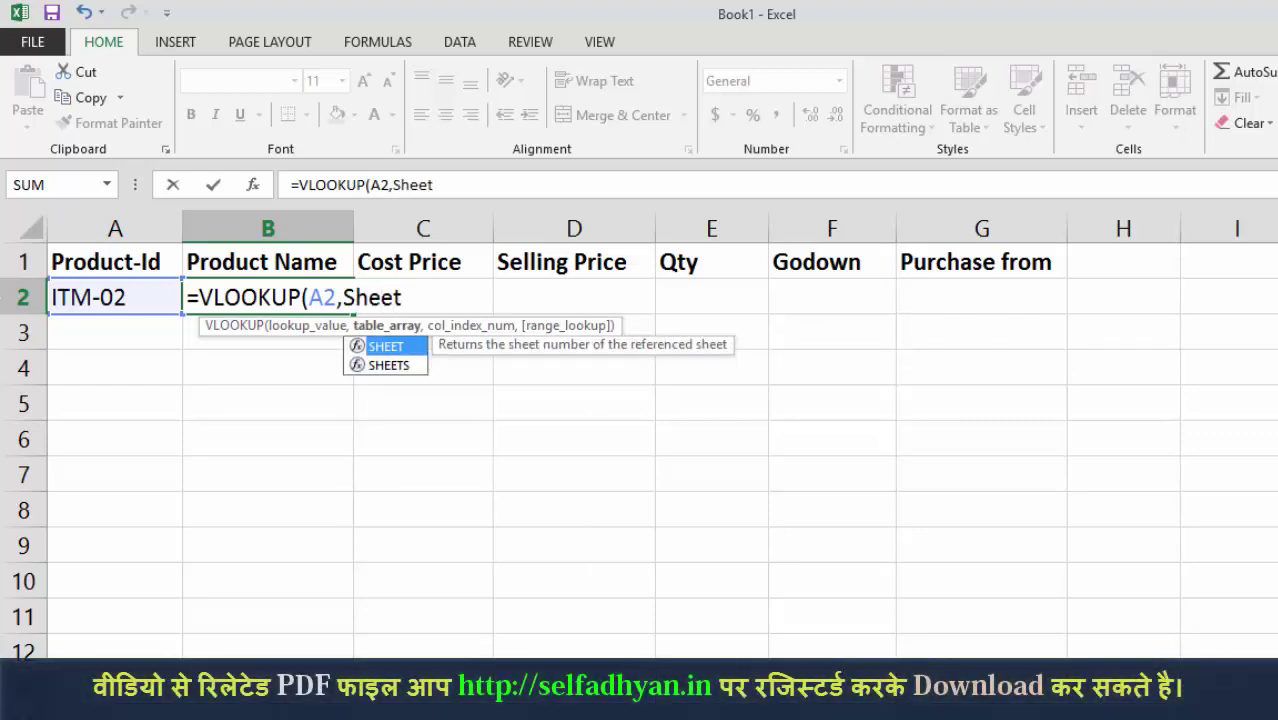
pyautogui.write('1!A1')
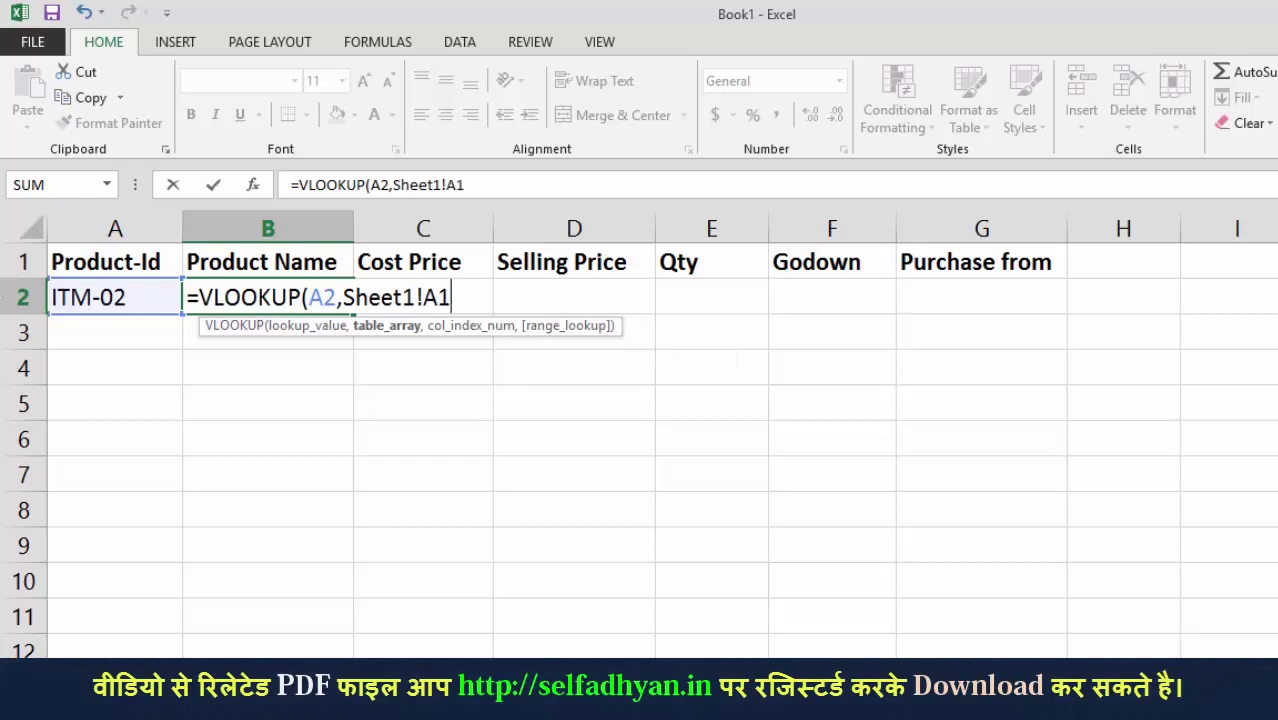
pyautogui.write(':D5')
pyautogui.write(',')
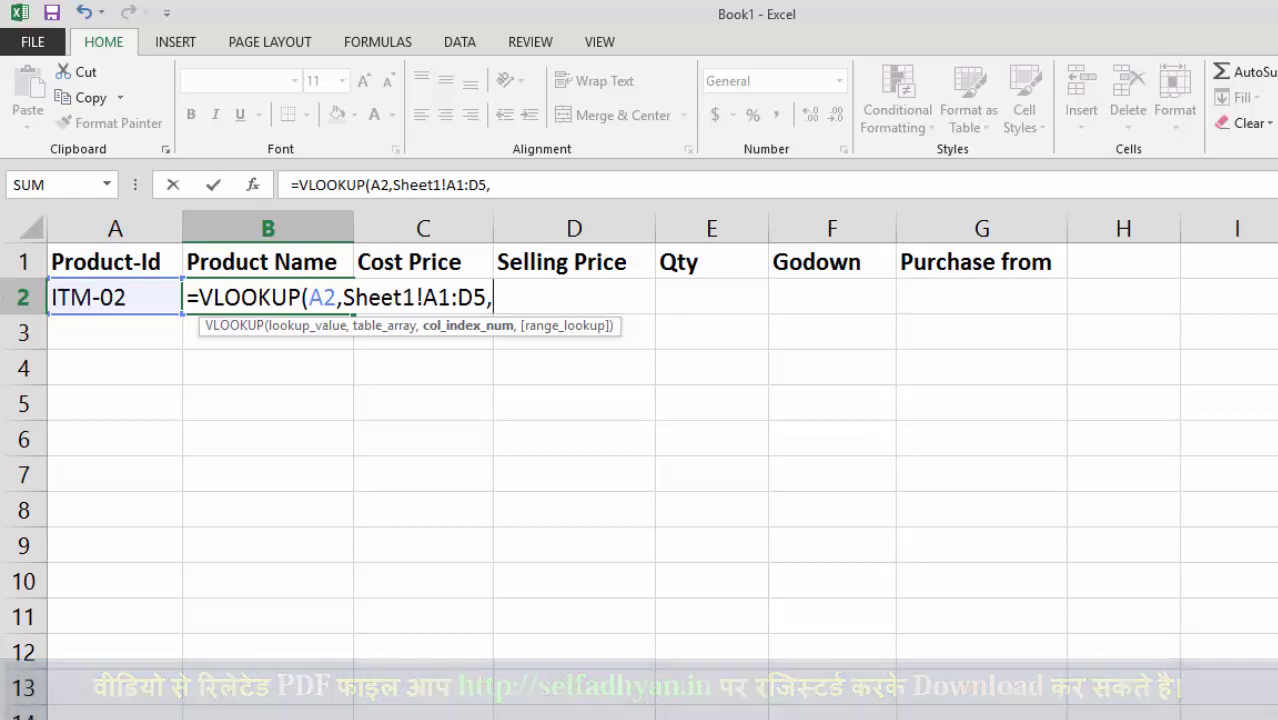
pyautogui.write('col')
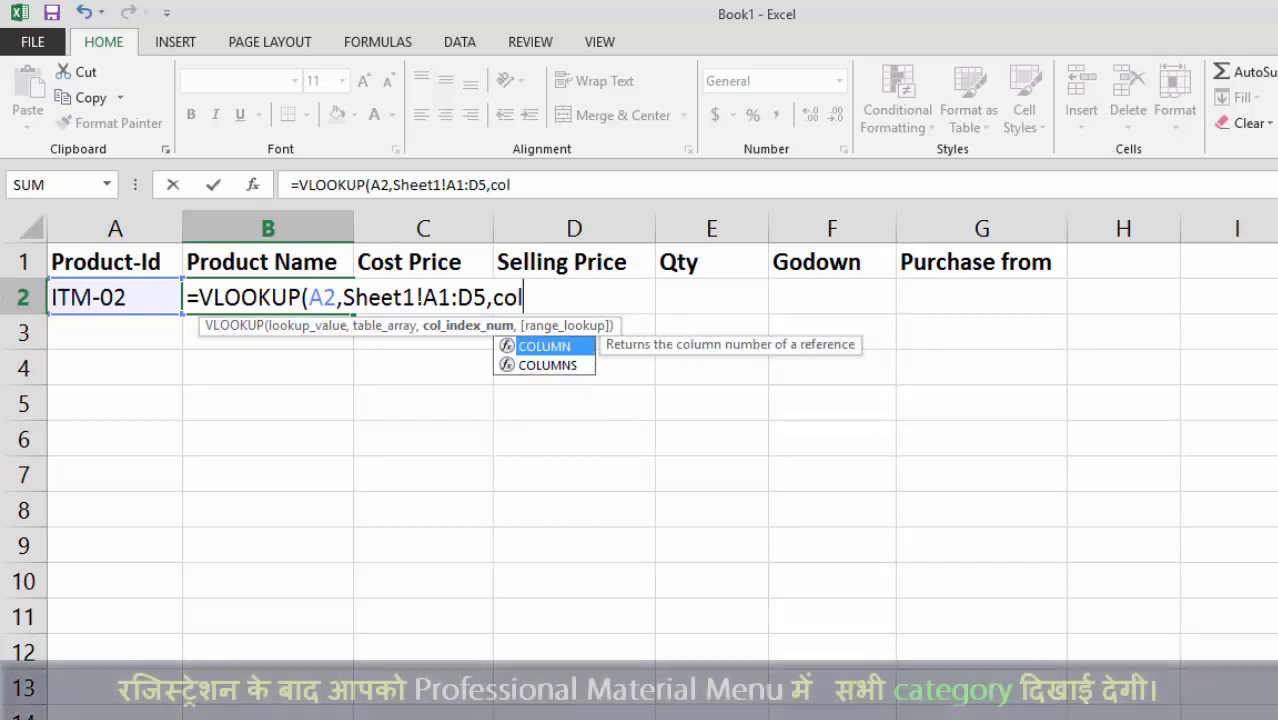
pyautogui.write('umn')
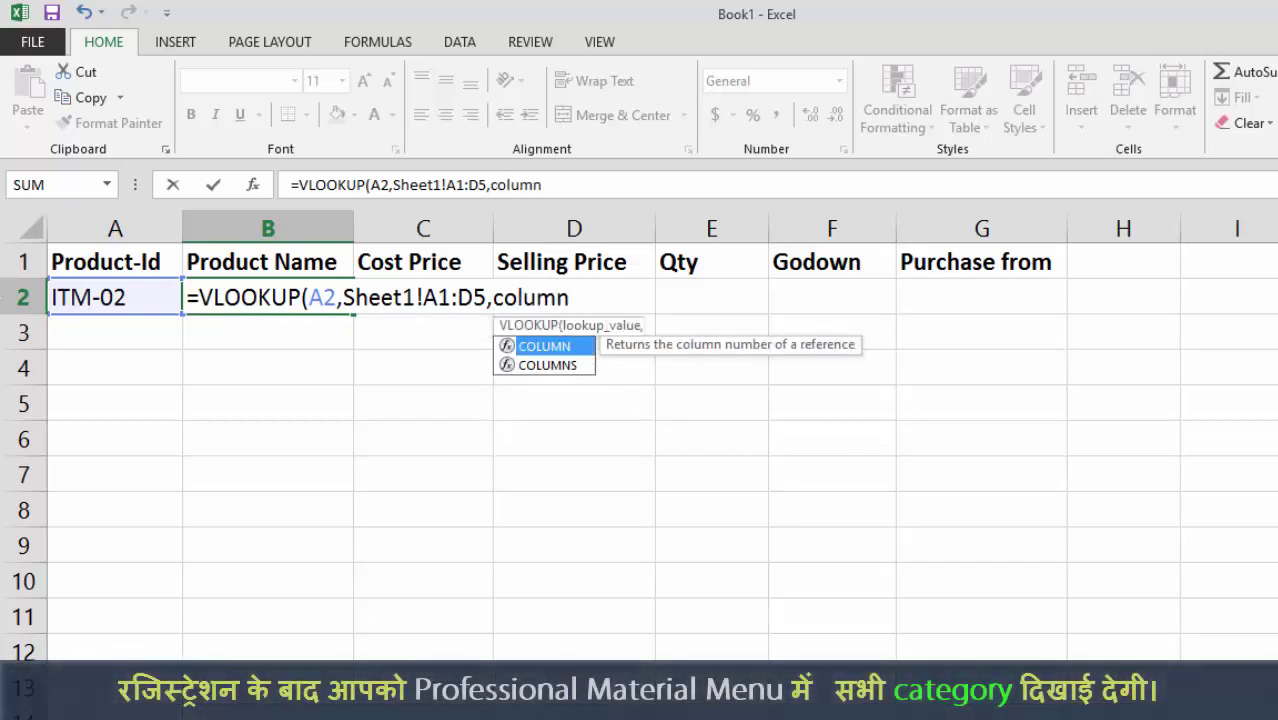
pyautogui.write('(b1')
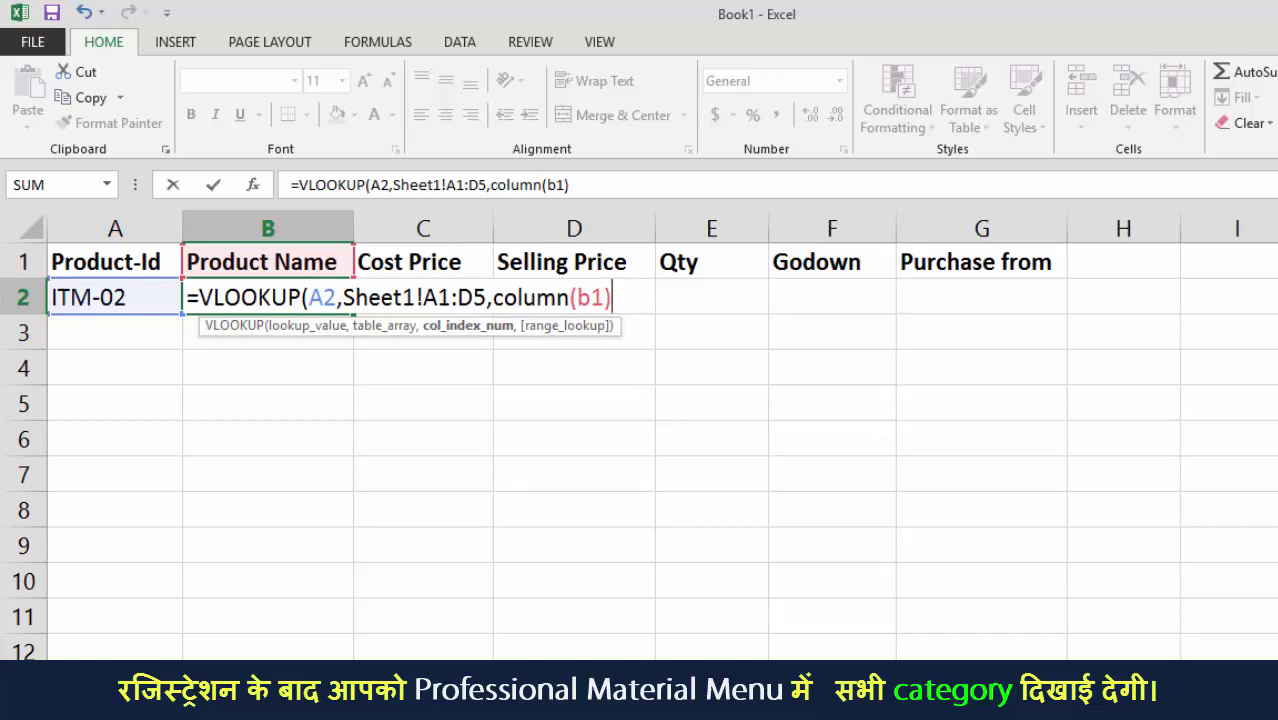
pyautogui.write(',0')
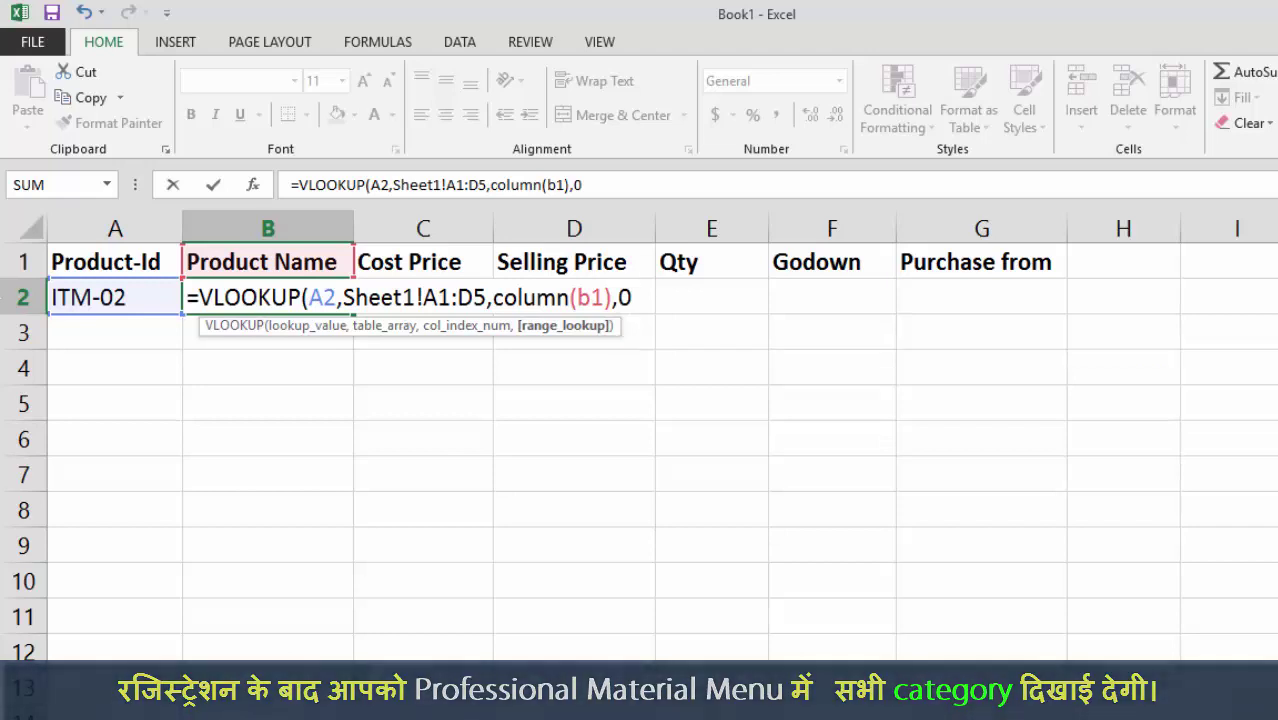
pyautogui.write(')')
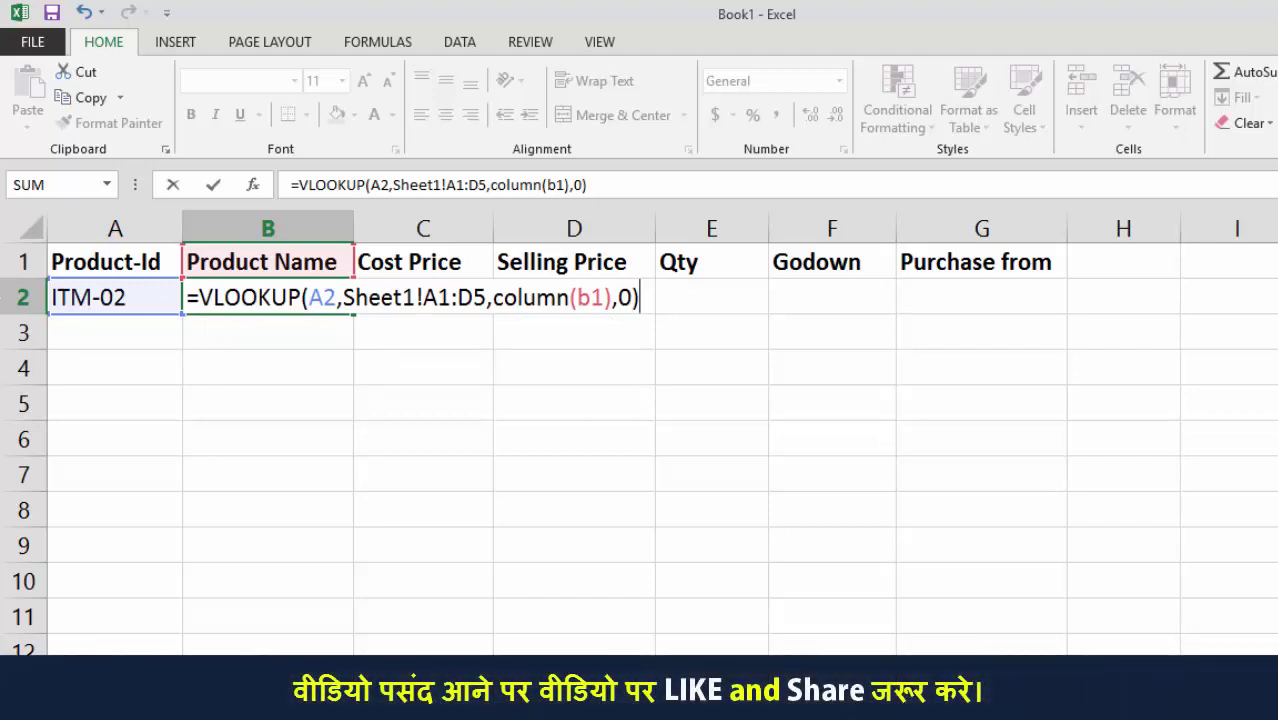
pyautogui.doubleClick(323, 297)
# Make A2 and Sheet1!A1:D5 absolute with F4 and commit B2, showing Maaza (1 Ltr).
pyautogui.hotkey('shift', 'Left')
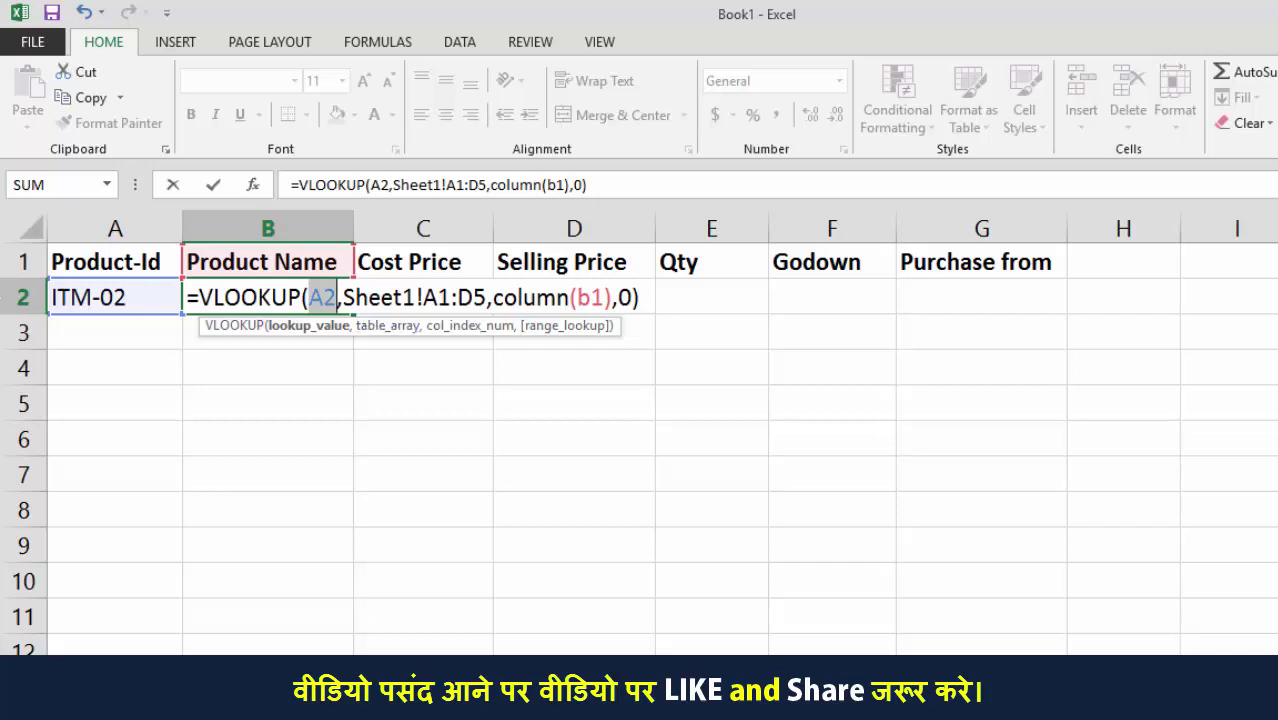
pyautogui.press('F4')
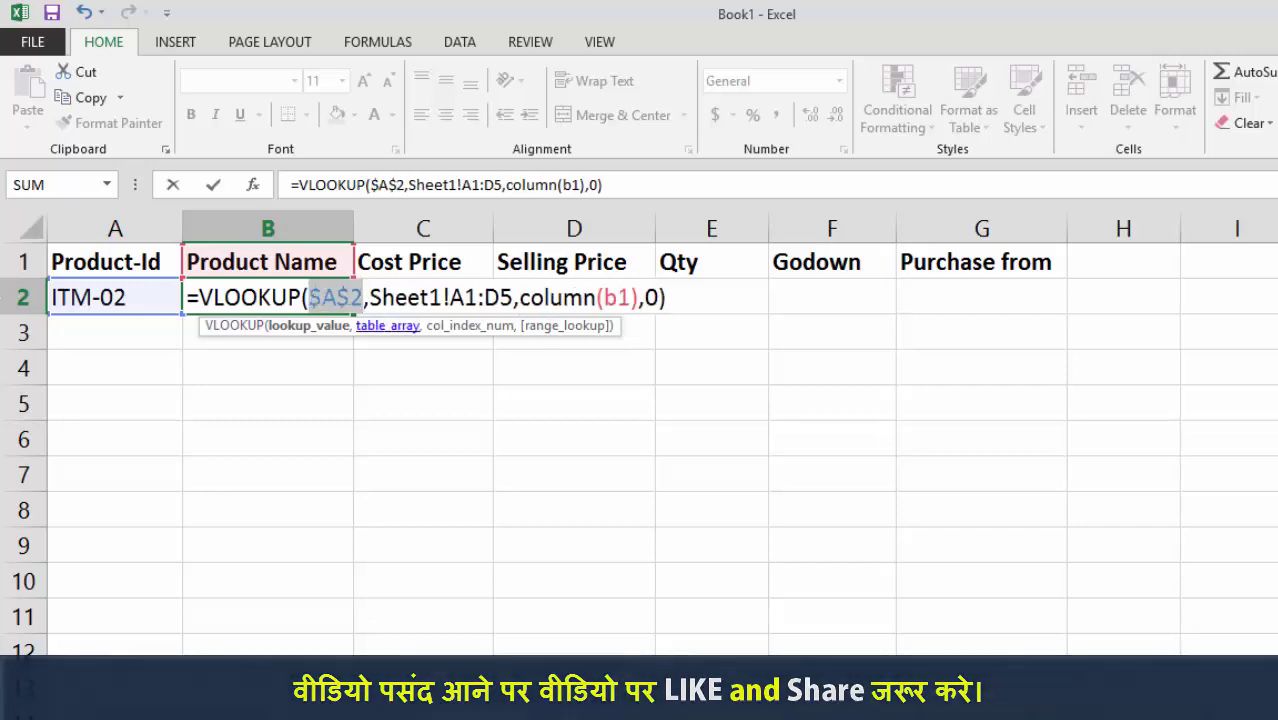
pyautogui.hotkey('shift', 'Right')
pyautogui.hotkey('shift', 'Right')
pyautogui.hotkey('shift', 'Right')
pyautogui.hotkey('shift', 'Right')
pyautogui.hotkey('shift', 'Right')
pyautogui.hotkey('shift', 'Right')
pyautogui.hotkey('shift', 'Right')
pyautogui.hotkey('shift', 'Right')
pyautogui.hotkey('shift', 'Right')
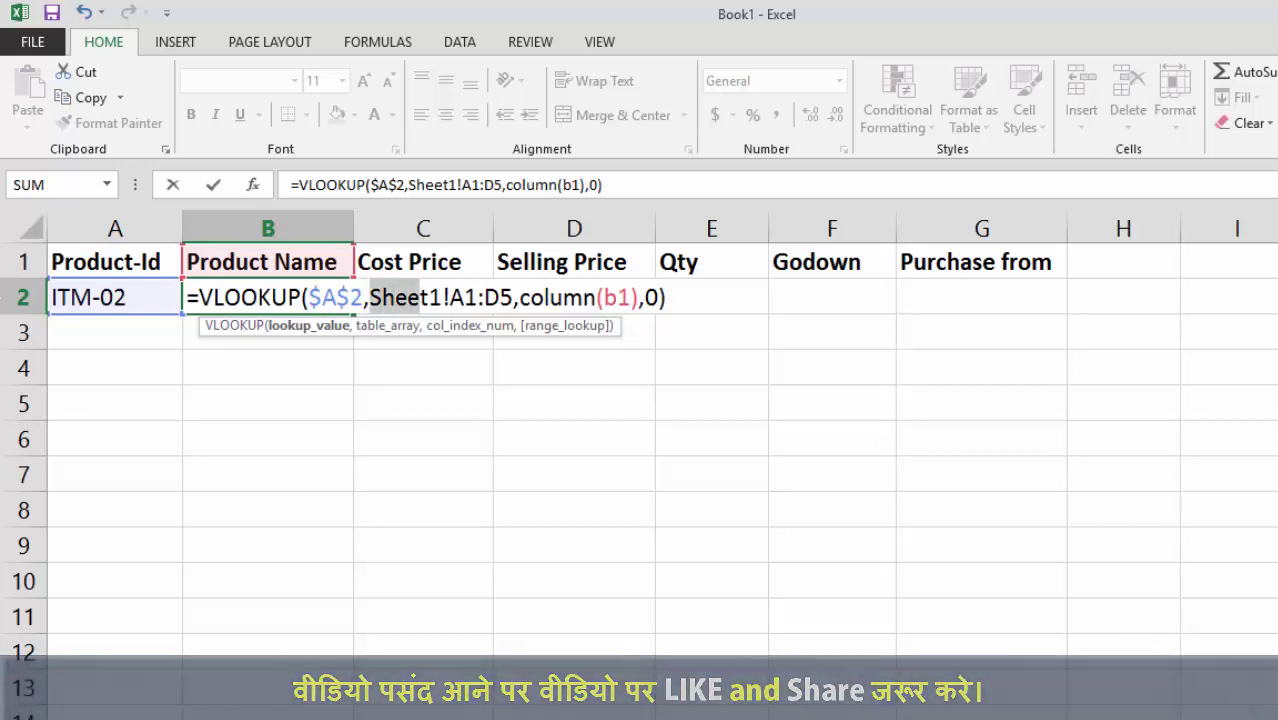
pyautogui.hotkey('shift', 'Right')
pyautogui.hotkey('shift', 'Right')
pyautogui.hotkey('shift', 'Right')
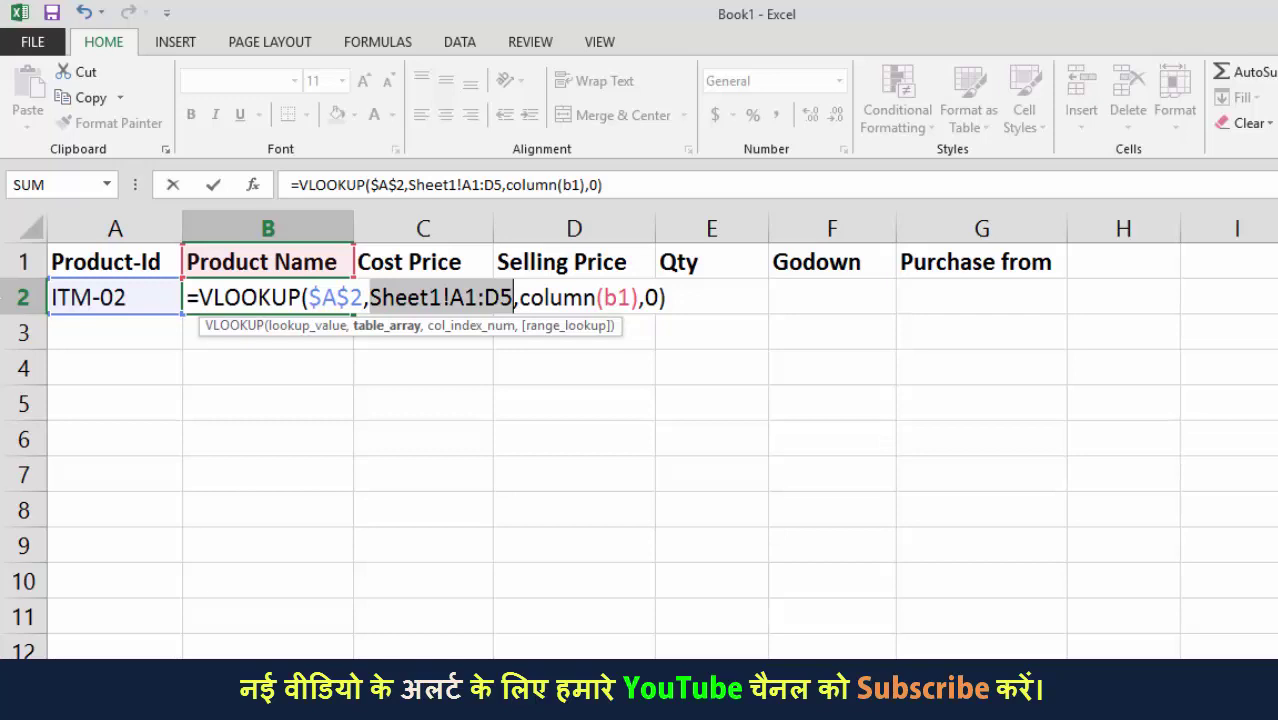
pyautogui.press('F4')
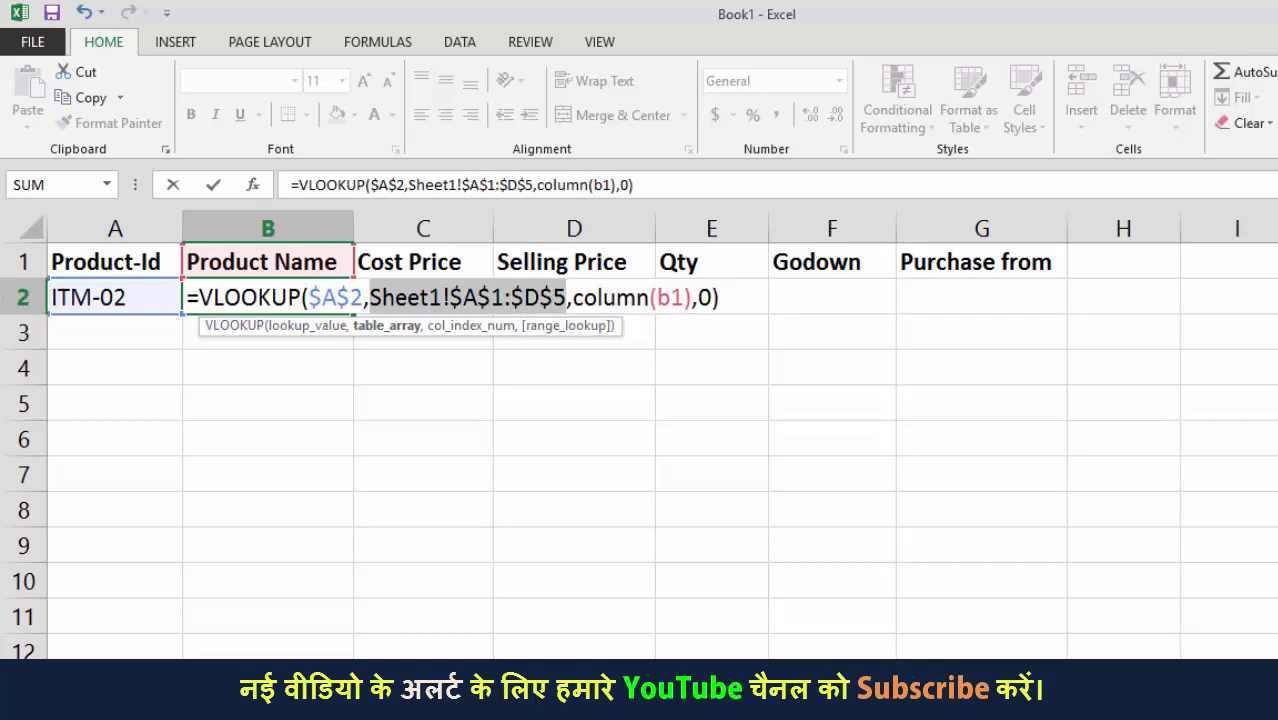
pyautogui.click(571, 297)
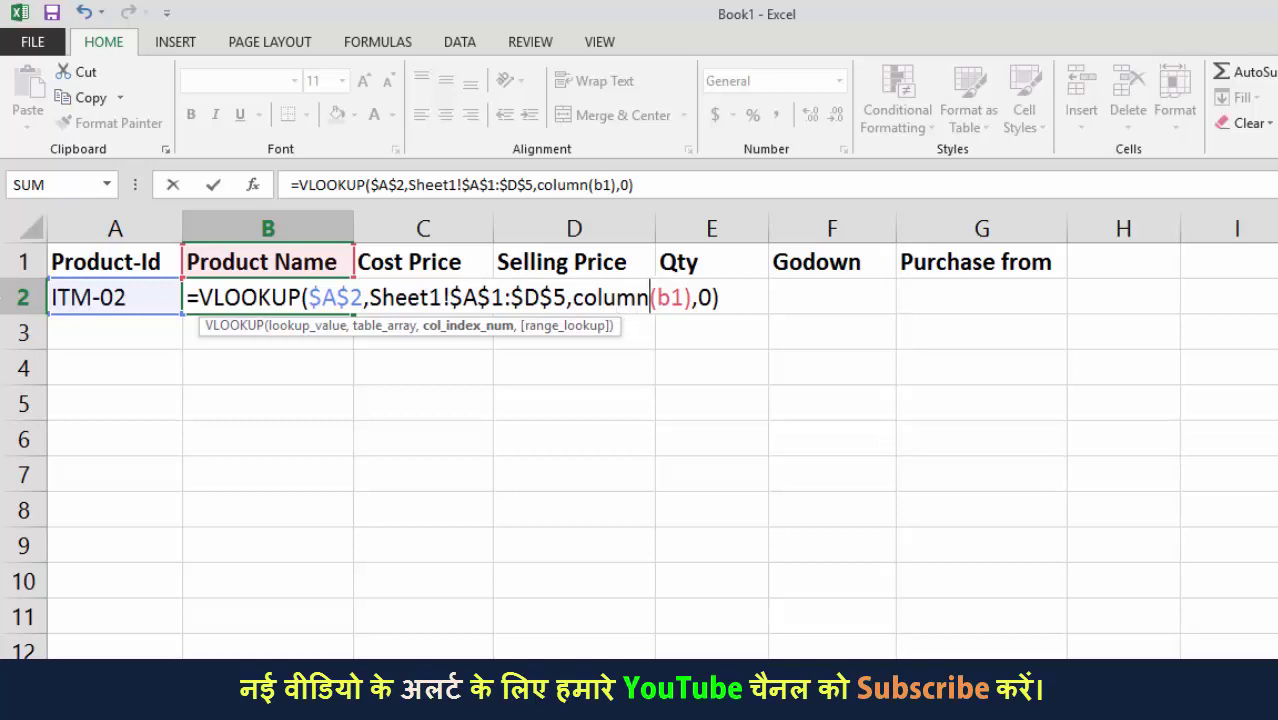
pyautogui.click(686, 297)
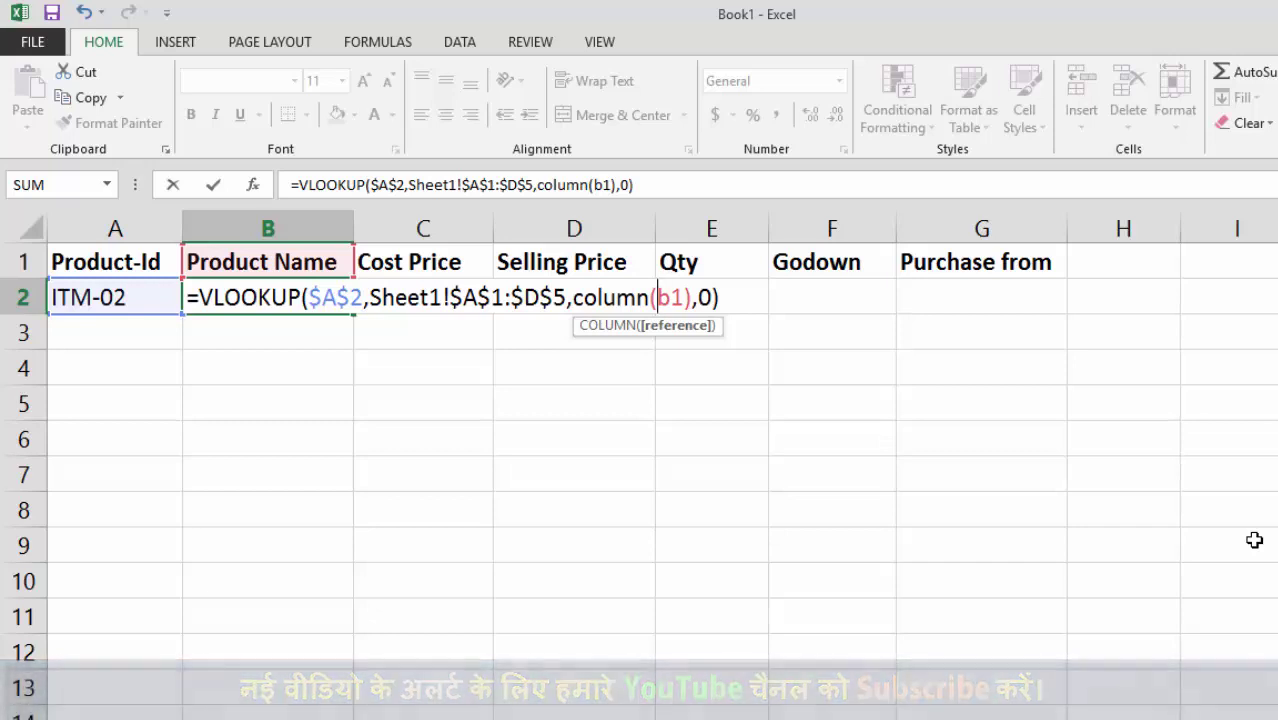
pyautogui.press('Return')
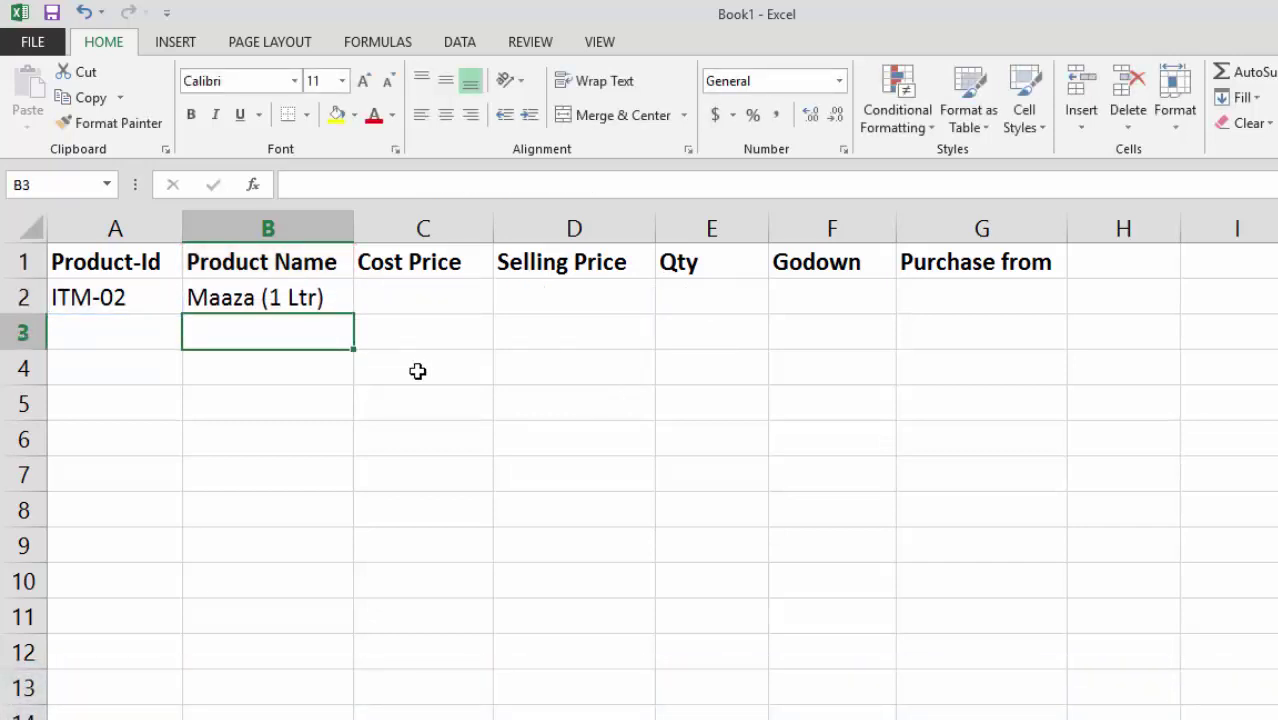
# Fill B2's formula into C2:D2, giving Cost Price 46 and Selling Price 55.
pyautogui.click(334, 289)
pyautogui.moveTo(354, 315); pyautogui.dragTo(588, 302)
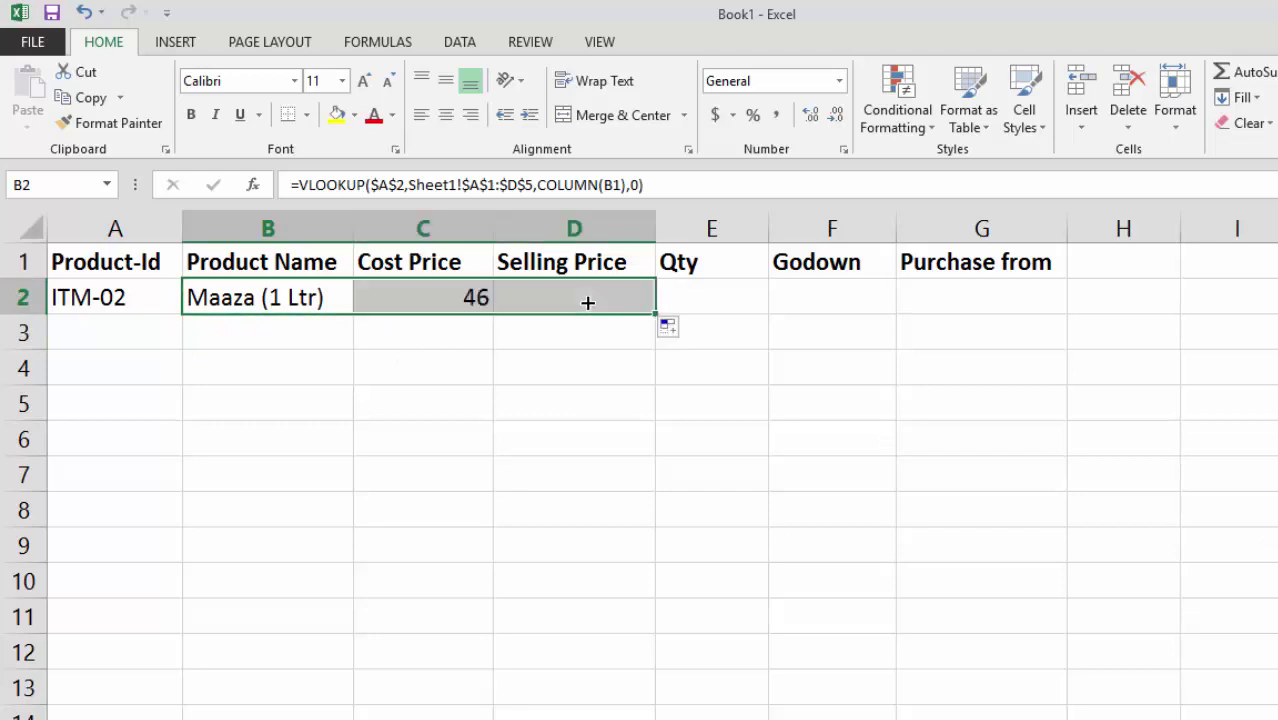
pyautogui.click(435, 300)
pyautogui.click(542, 297)
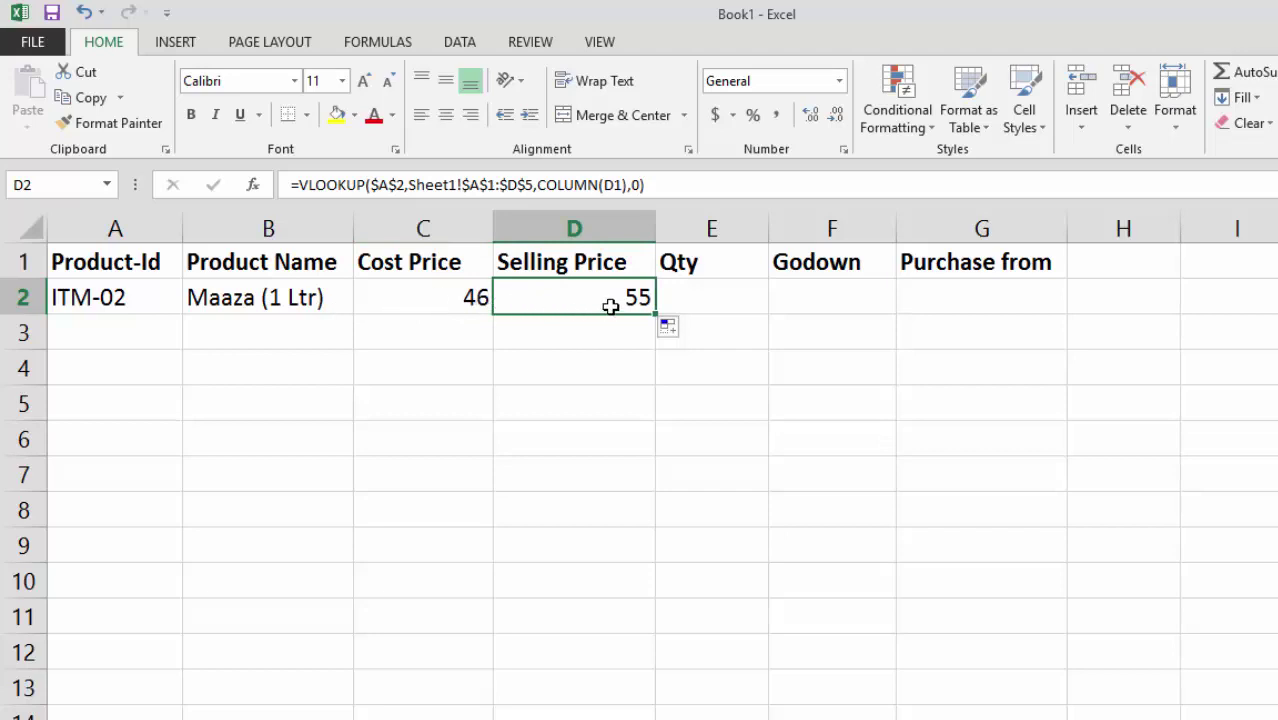
pyautogui.click(706, 291)
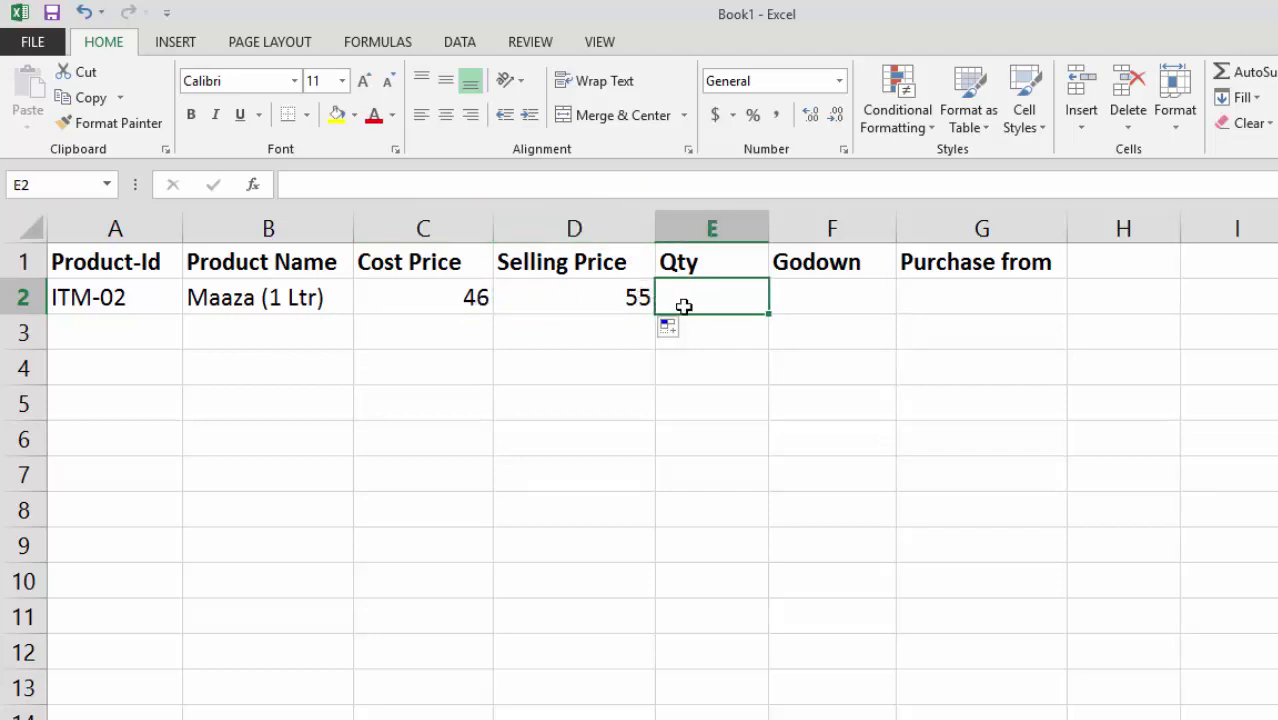
# Extend the fill from D2 across E2:G2, which return #REF!
pyautogui.click(700, 359)
pyautogui.click(605, 291)
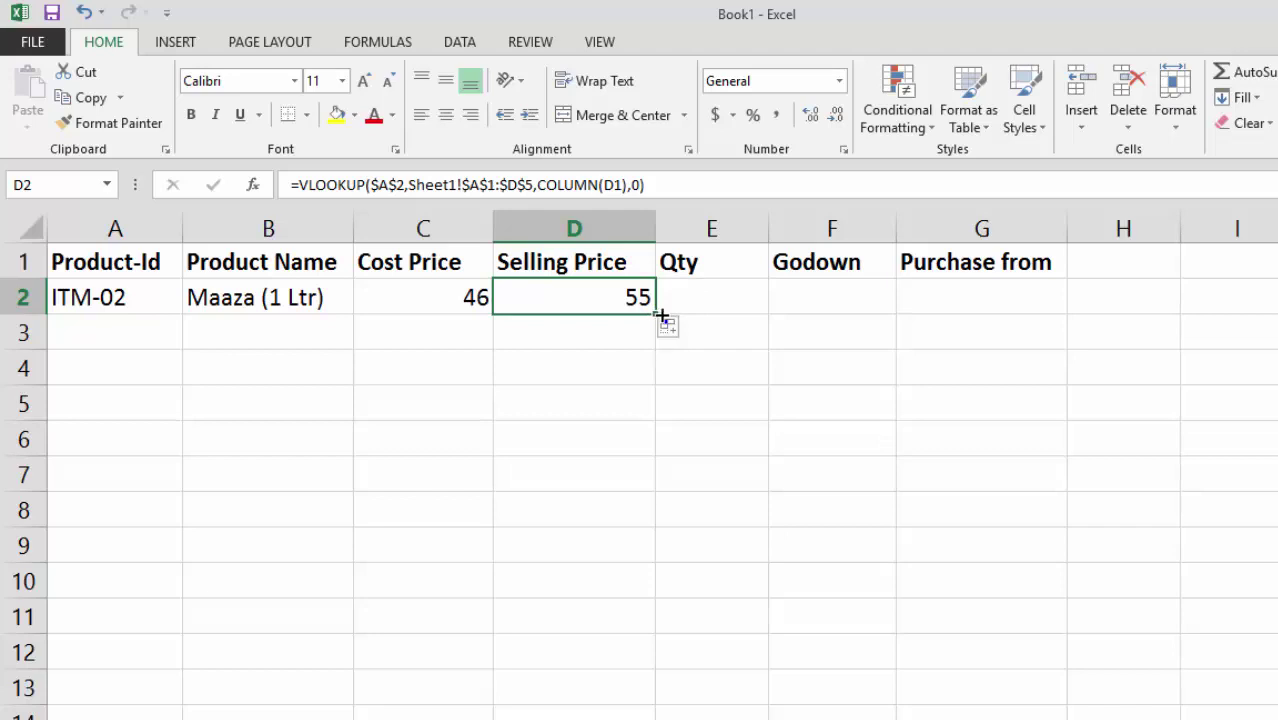
pyautogui.moveTo(661, 316); pyautogui.dragTo(984, 316)
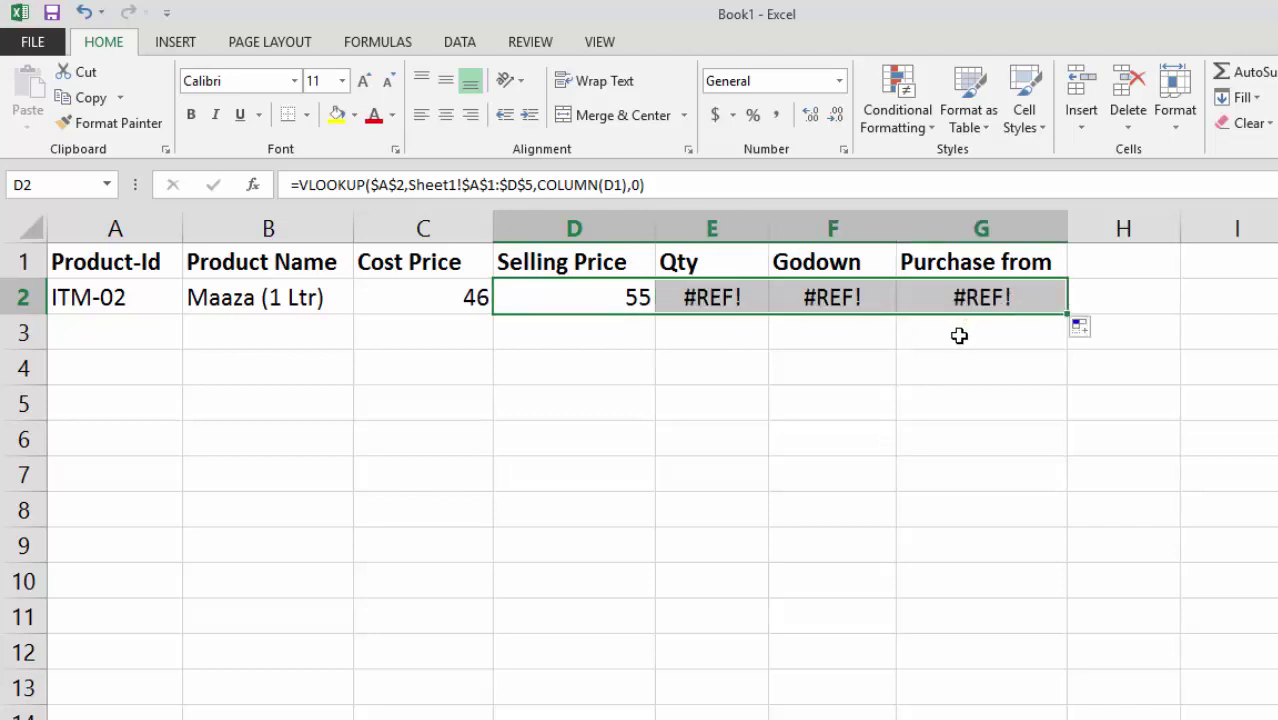
# Inspect the #REF! formulas in E2:G2 and delete the ones in F2:G2.
pyautogui.click(959, 336)
pyautogui.click(733, 296)
pyautogui.click(813, 297)
pyautogui.click(957, 298)
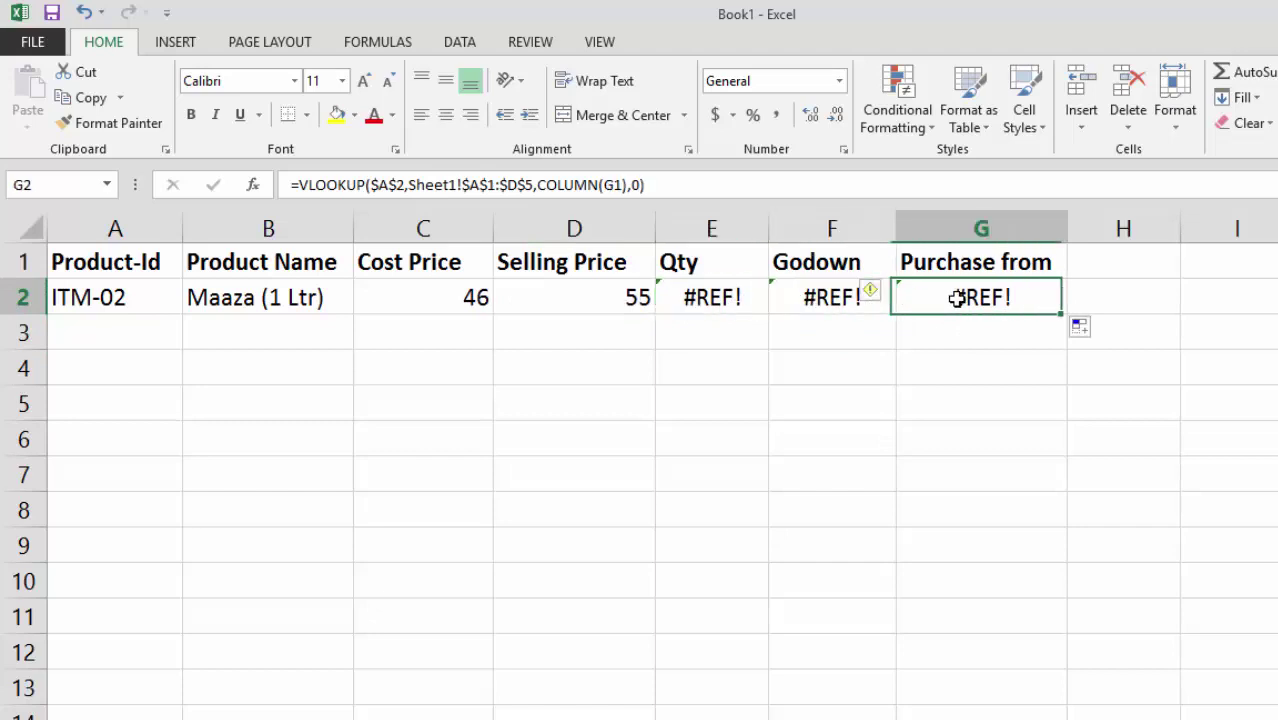
pyautogui.click(734, 305)
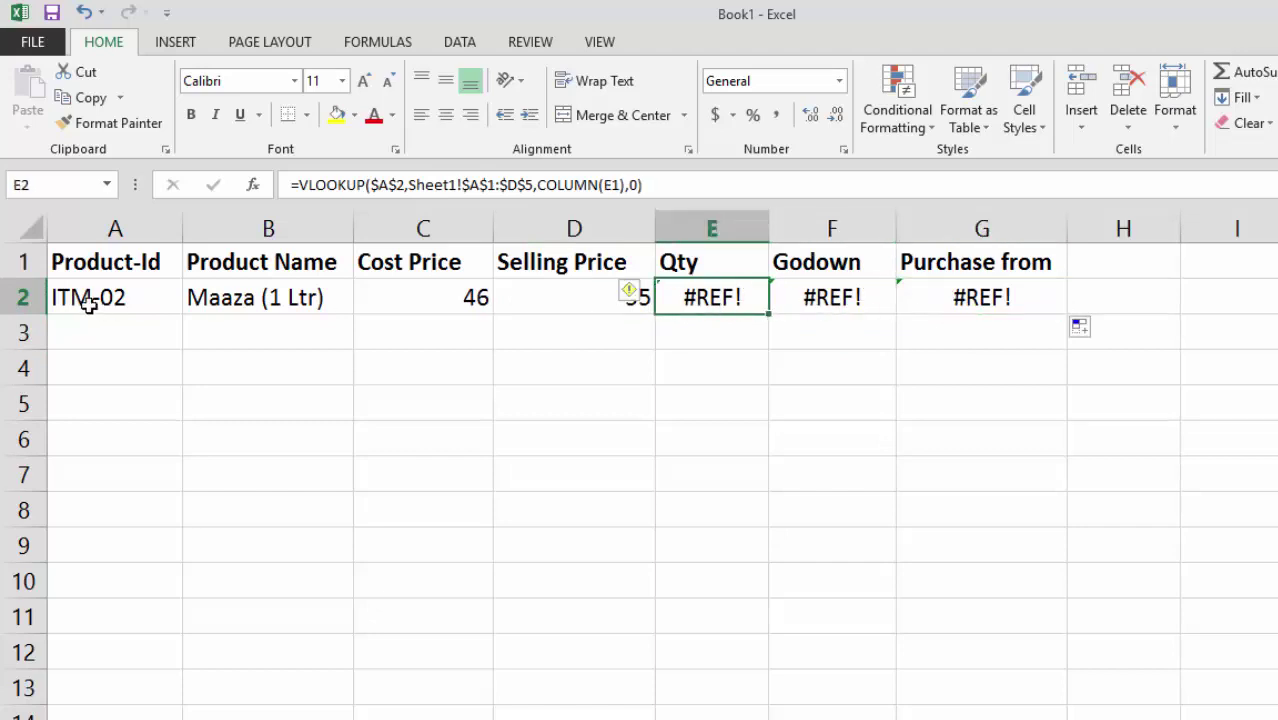
pyautogui.click(118, 299)
pyautogui.click(687, 302)
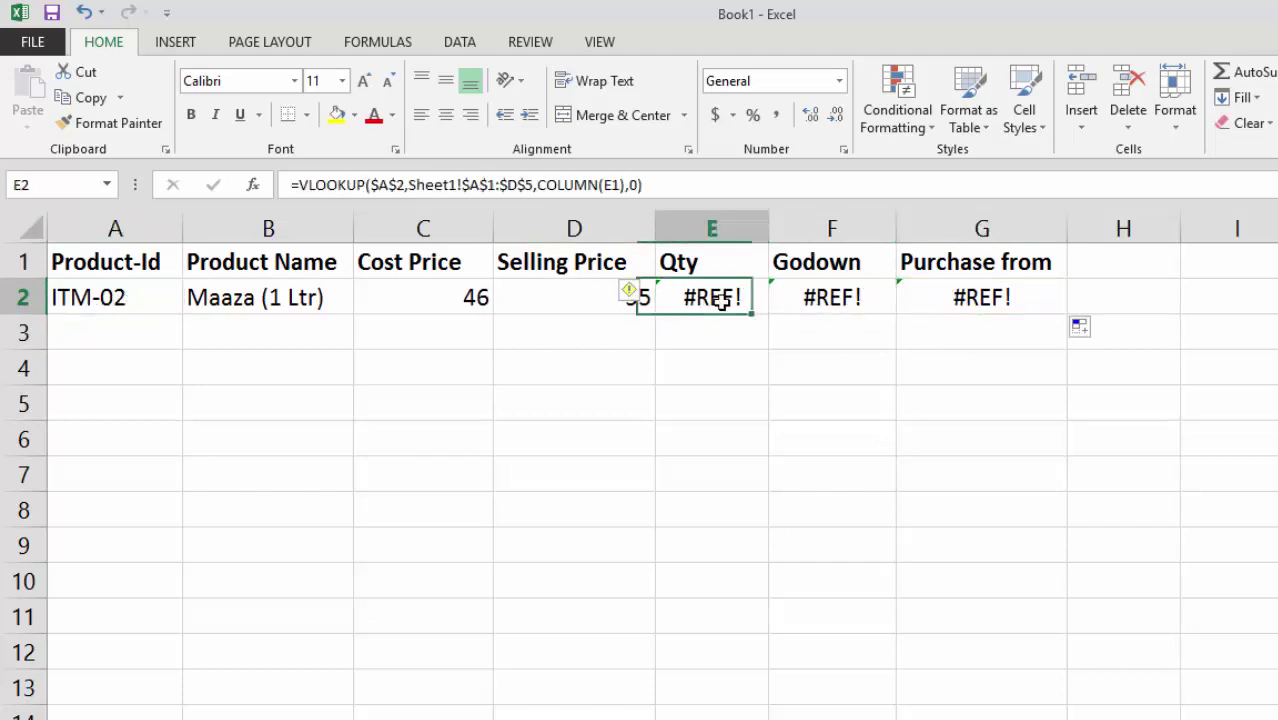
pyautogui.click(822, 296)
pyautogui.click(925, 289)
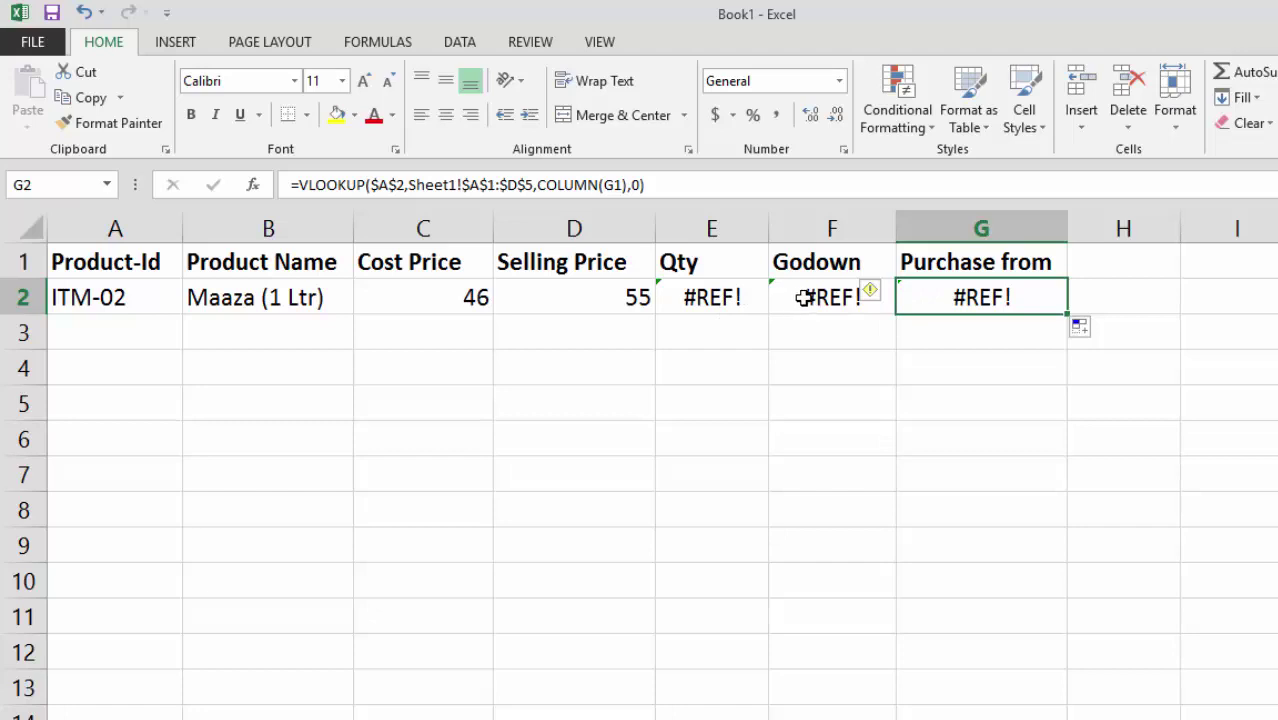
pyautogui.moveTo(831, 297); pyautogui.dragTo(950, 297)
pyautogui.press('Delete')
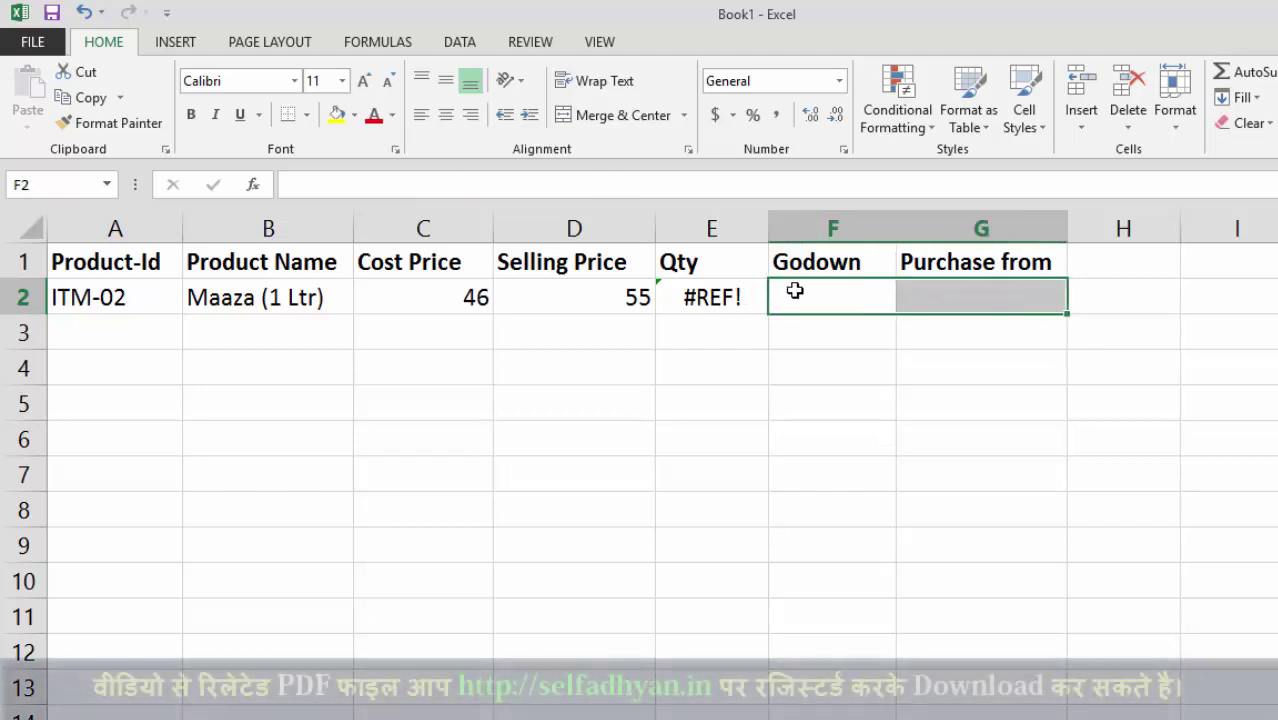
# Edit E2's formula to use Sheet2 and COLUMN(B1) instead of Sheet1 and COLUMN(E1).
pyautogui.click(735, 290)
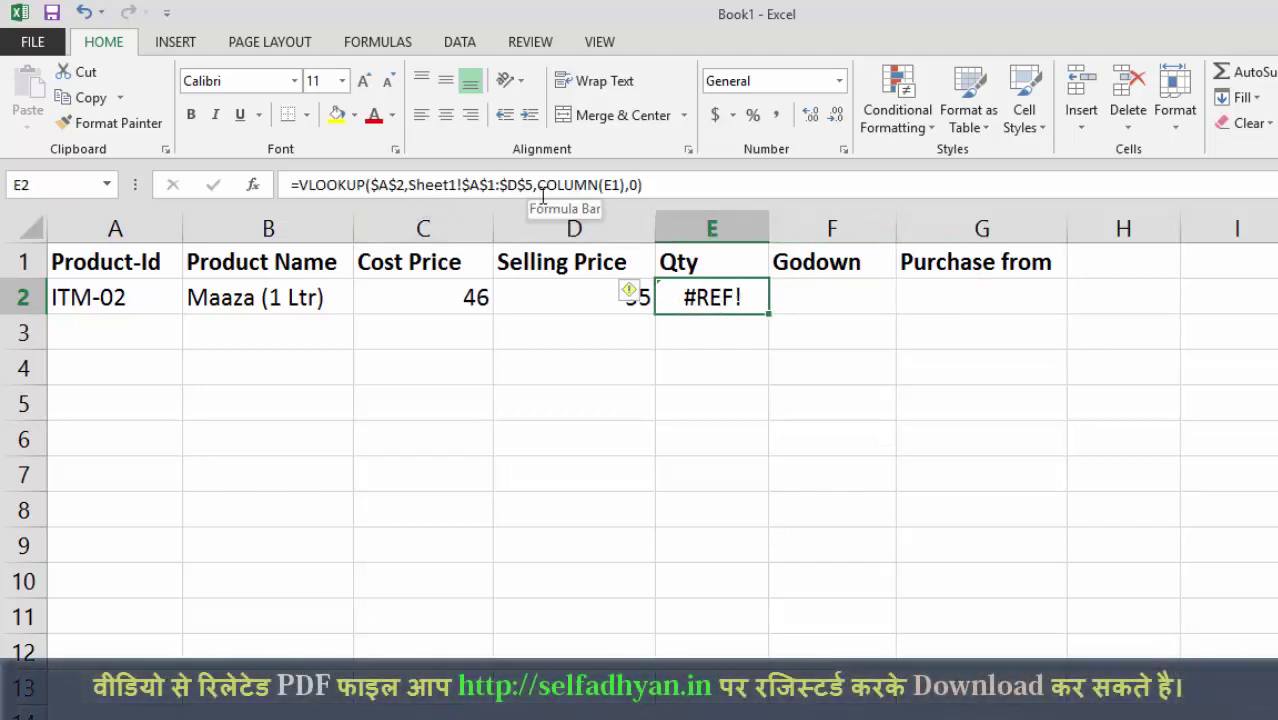
pyautogui.click(459, 185)
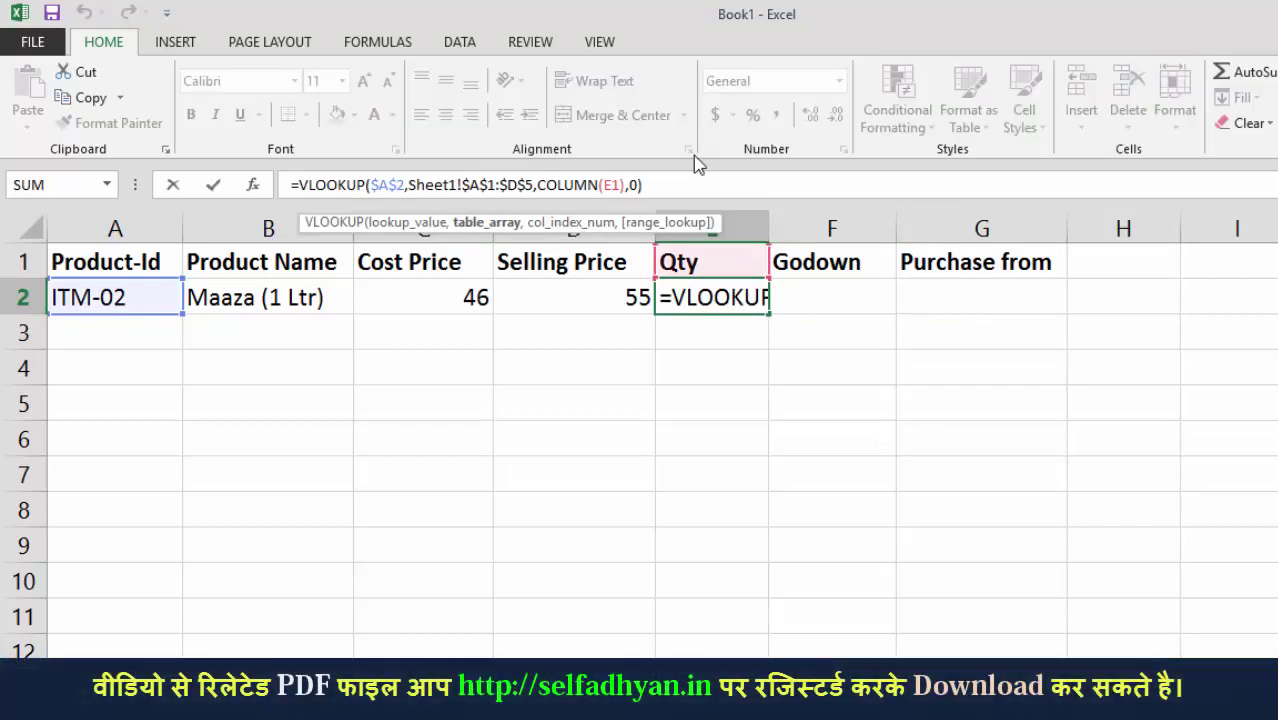
pyautogui.press('BackSpace')
pyautogui.write('2')
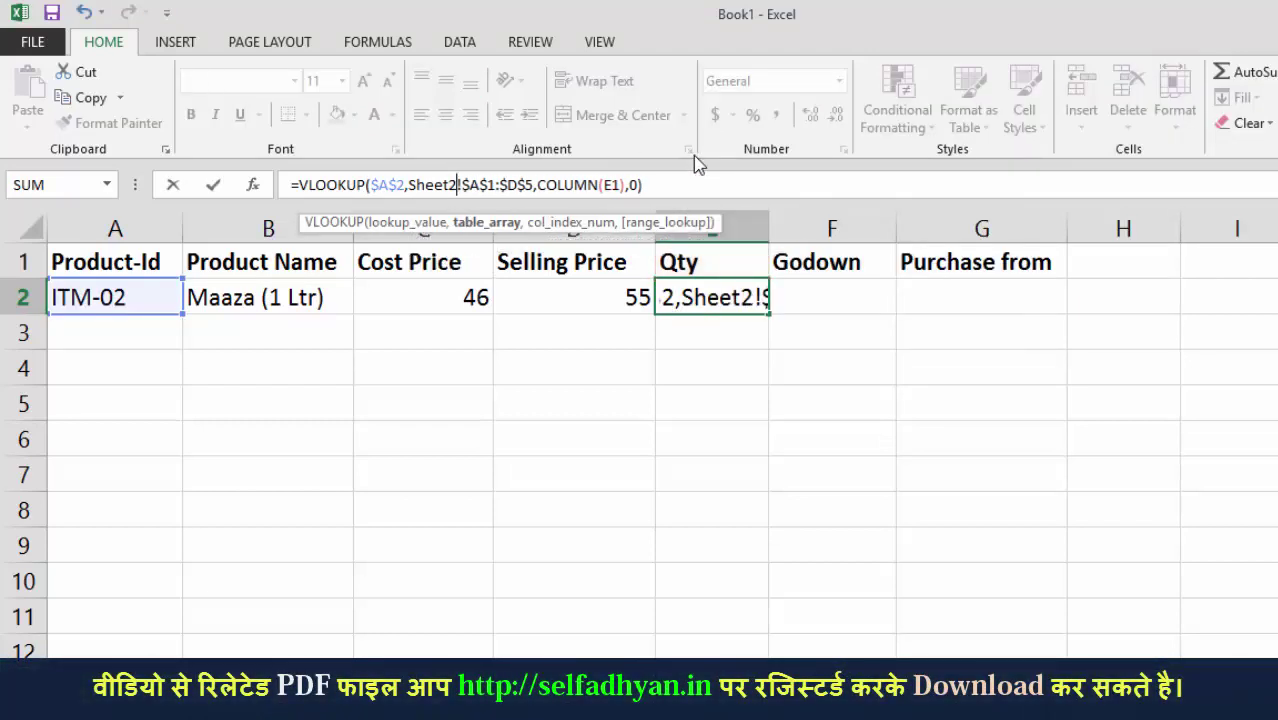
pyautogui.click(611, 185)
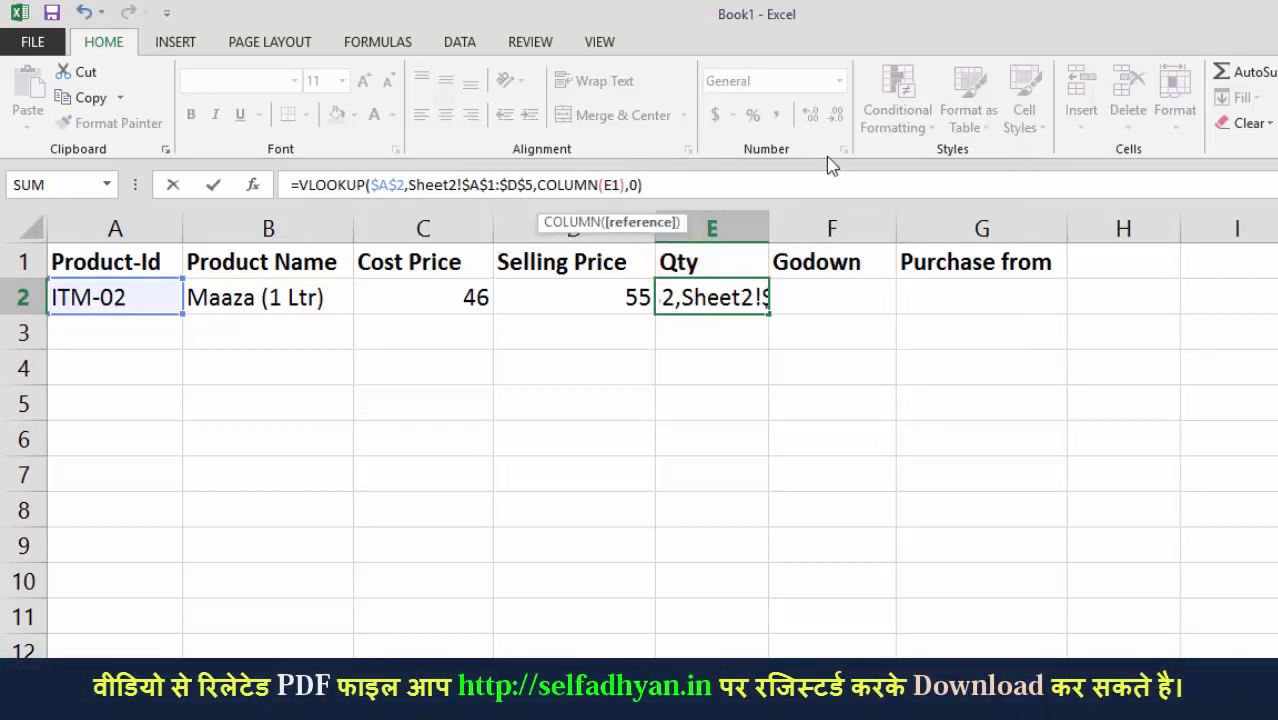
pyautogui.press('BackSpace')
pyautogui.write('B')
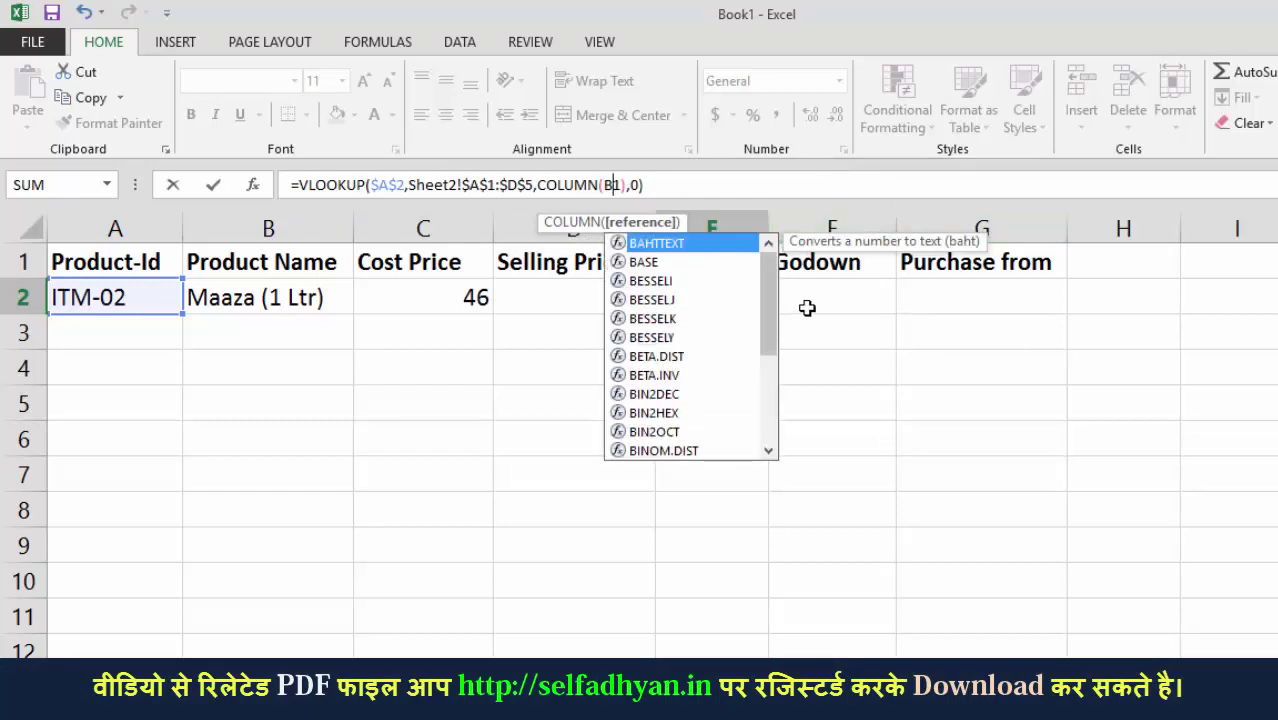
# Commit the Qty formula showing 45 and copy it into F2 and G2.
pyautogui.press('Return')
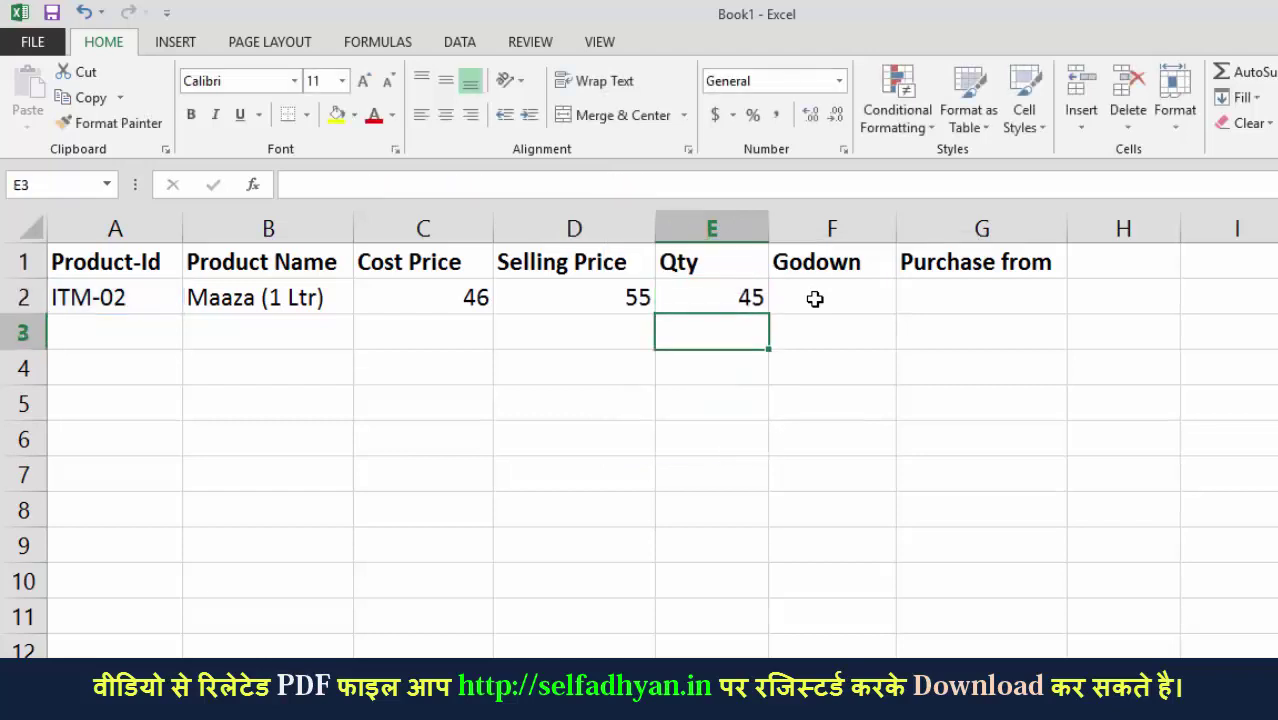
pyautogui.press('Up')
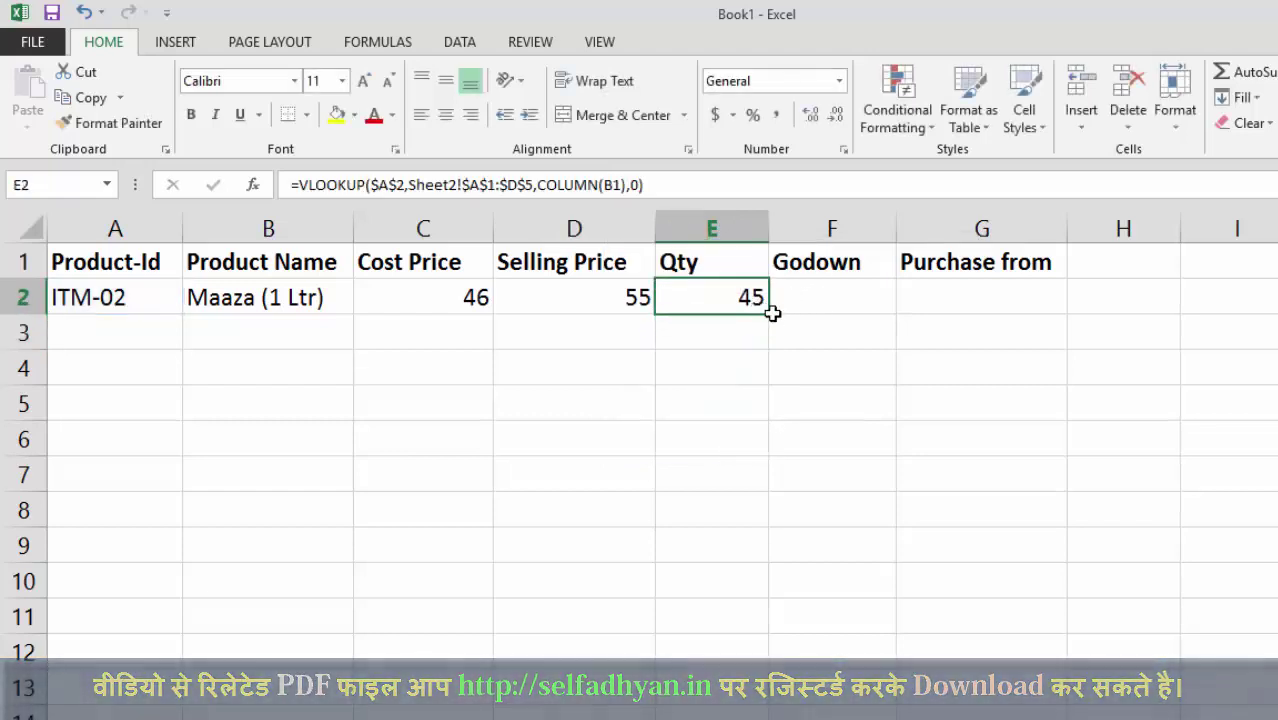
pyautogui.moveTo(780, 315); pyautogui.dragTo(1005, 310)
pyautogui.click(903, 338)
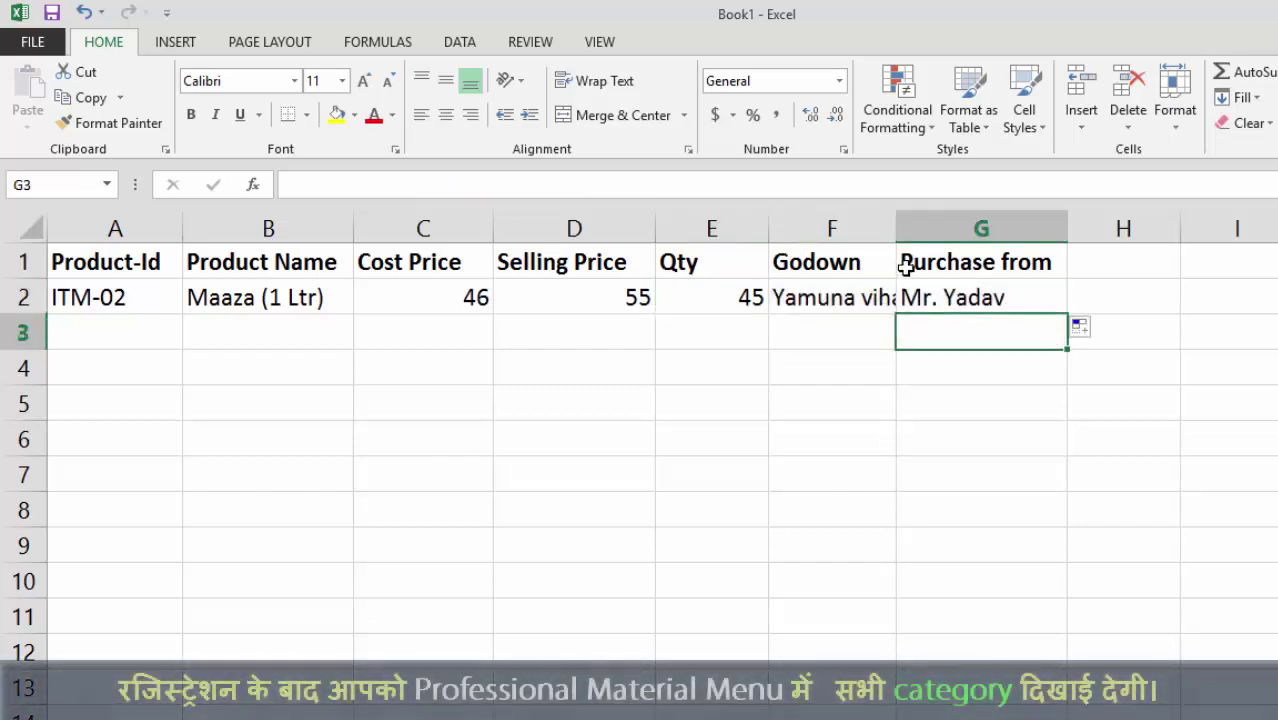
# Widen column F so Yamuna vihar fits, then review the formulas in F2, G2, E2 and B2.
pyautogui.moveTo(896, 229); pyautogui.dragTo(947, 231)
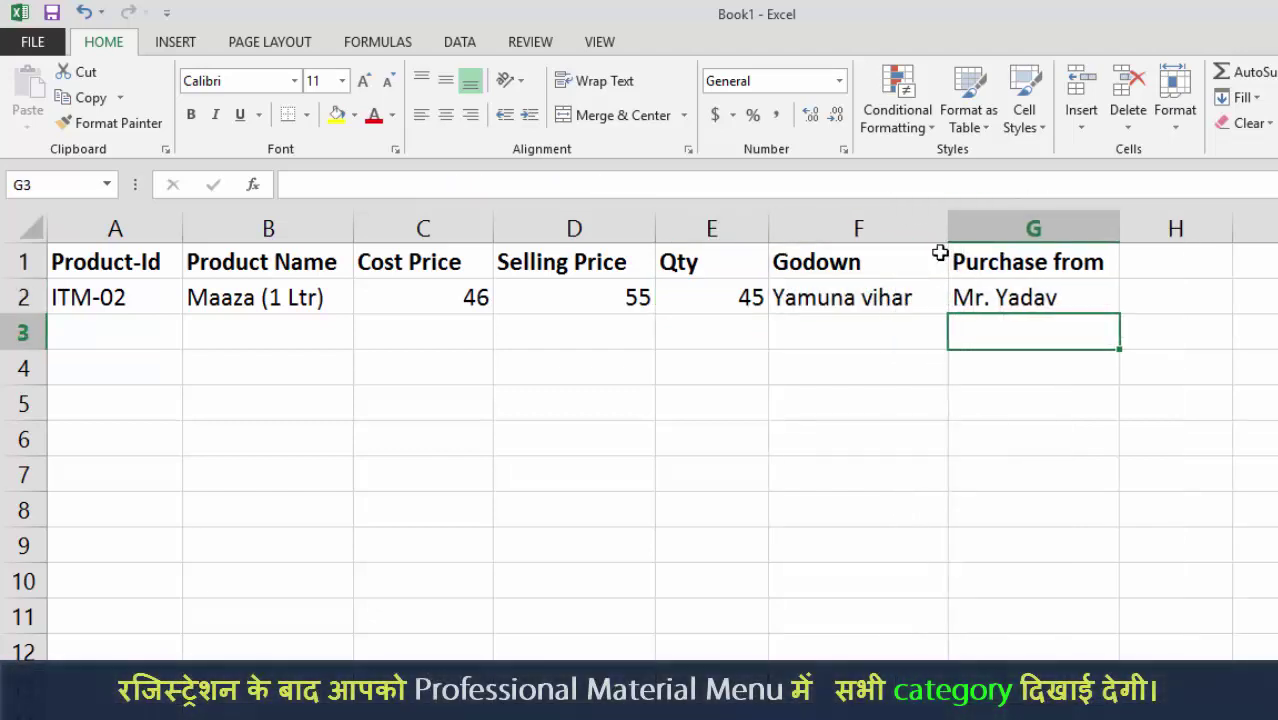
pyautogui.click(850, 296)
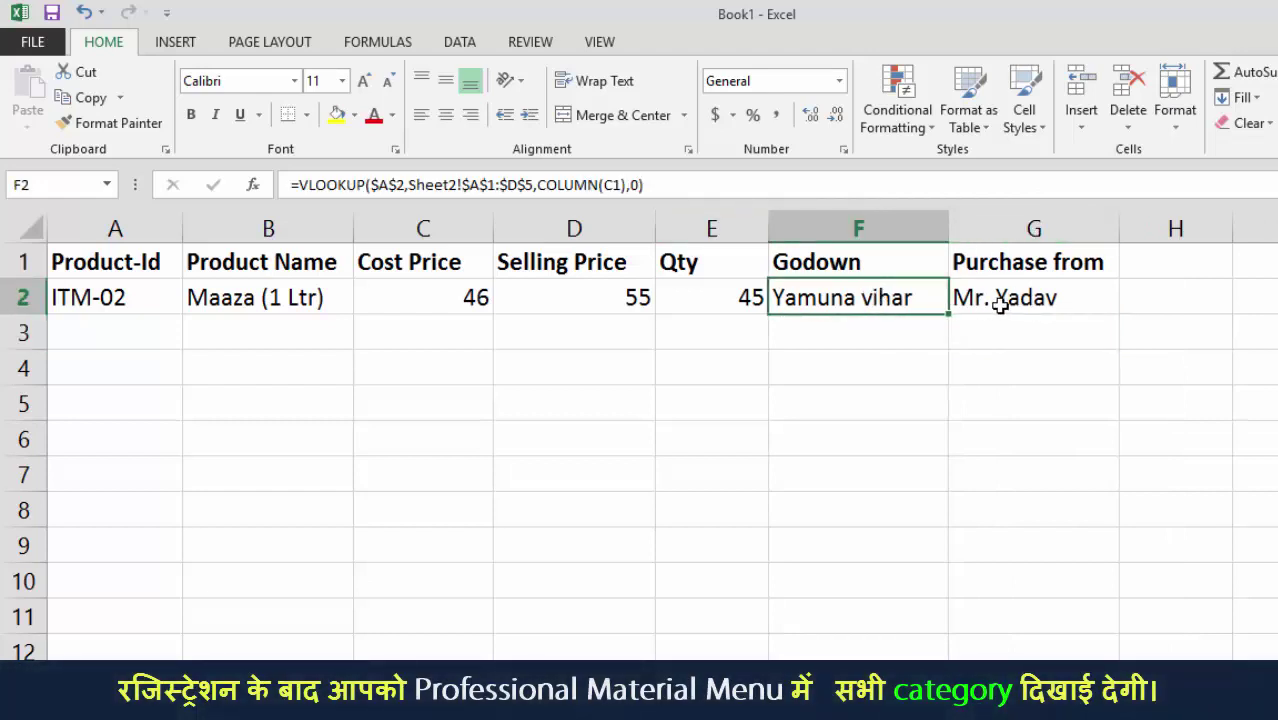
pyautogui.click(1000, 305)
pyautogui.click(747, 298)
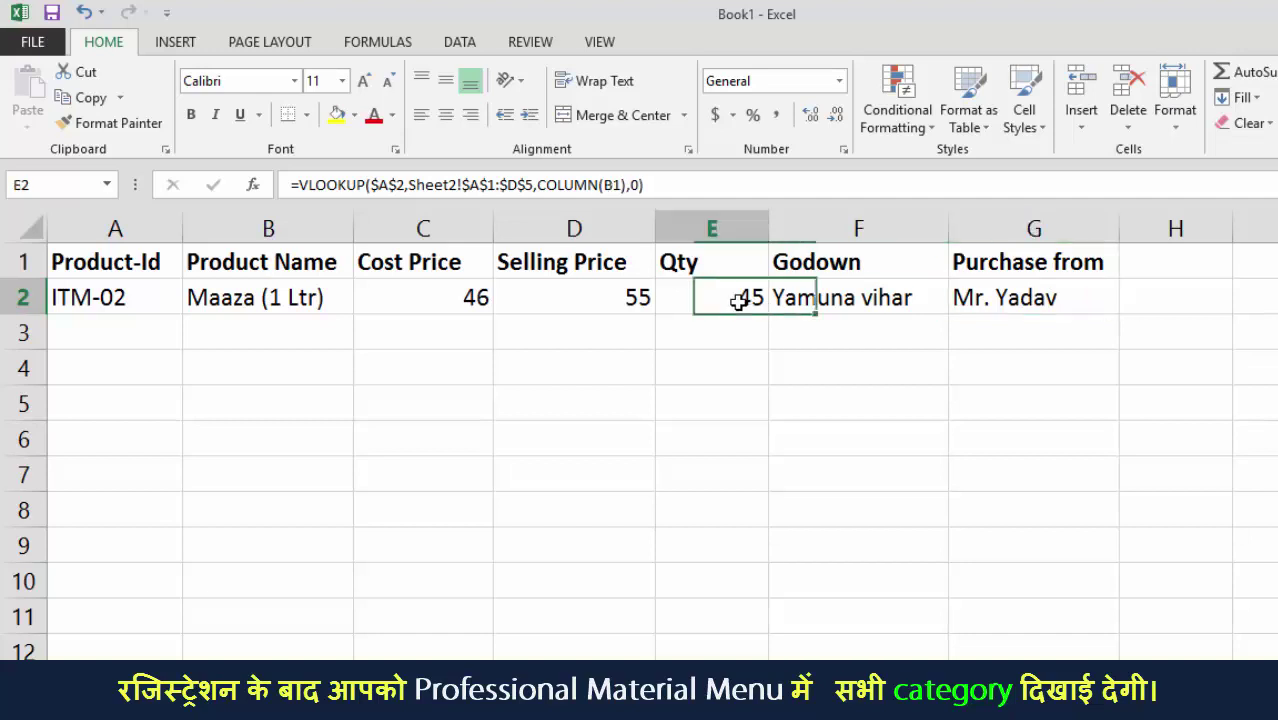
pyautogui.click(823, 303)
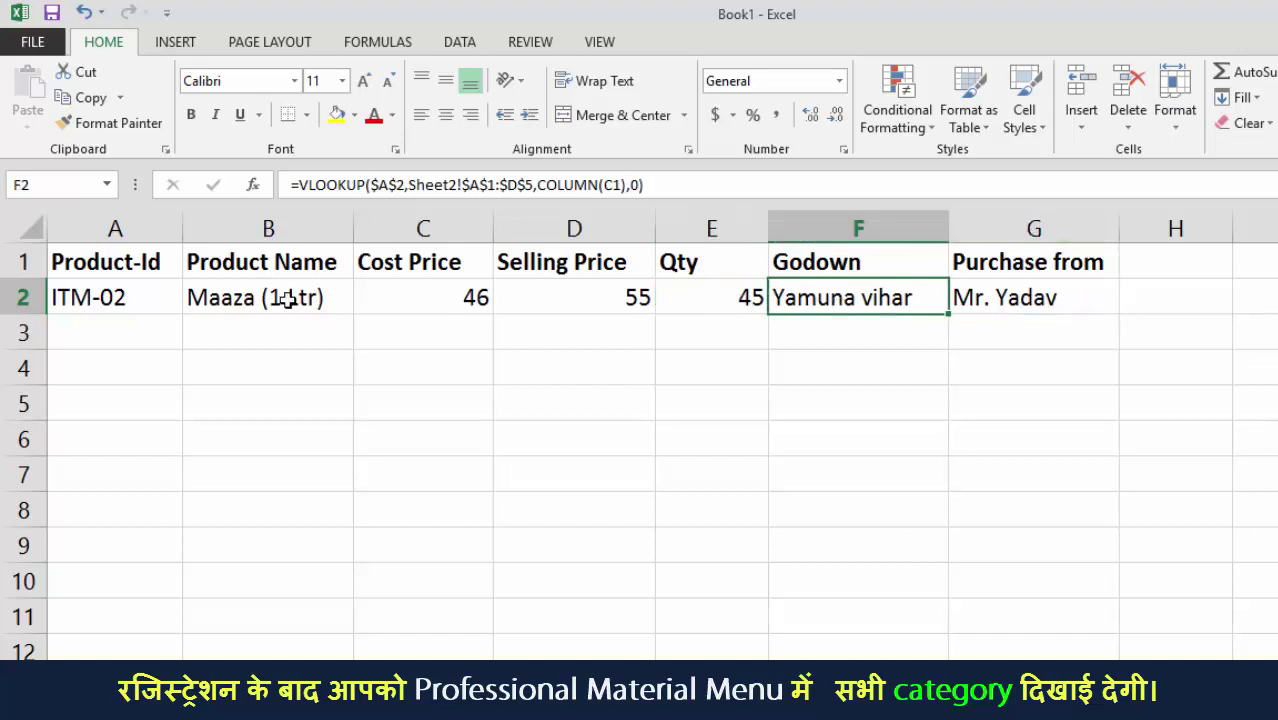
pyautogui.press('Left')
pyautogui.press('Left')
pyautogui.press('Left')
pyautogui.press('Left')
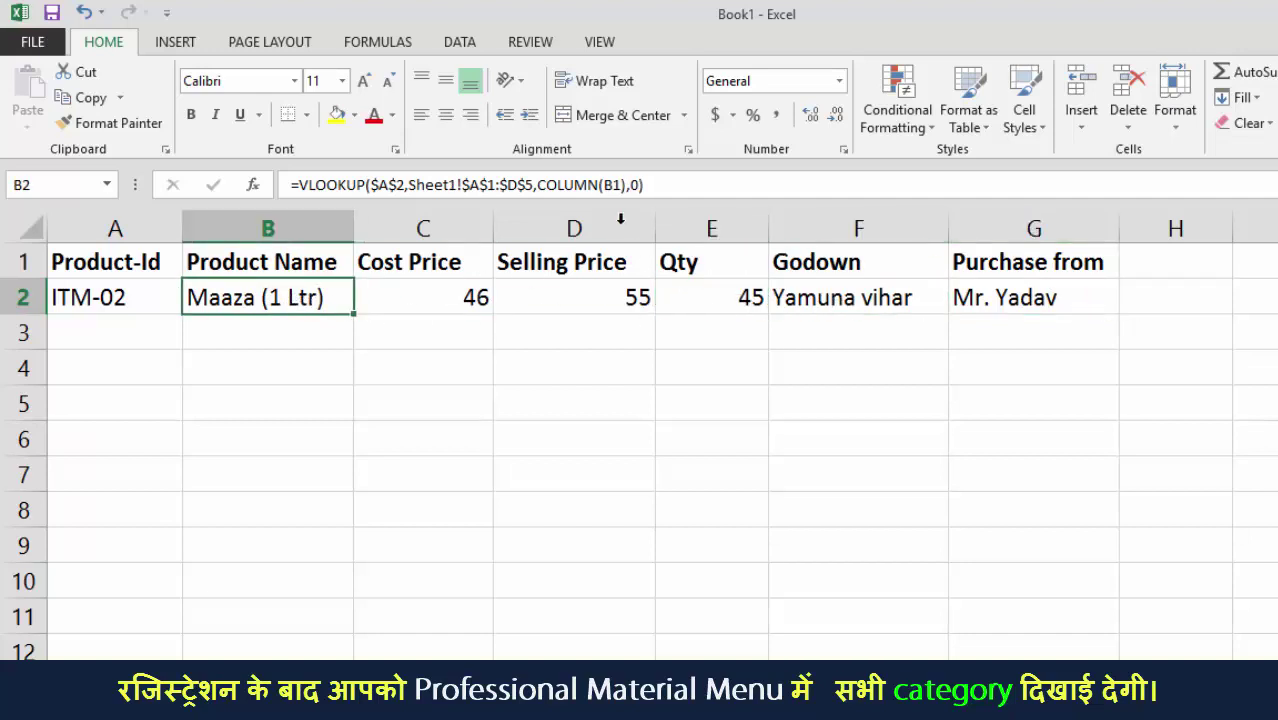
pyautogui.click(830, 303)
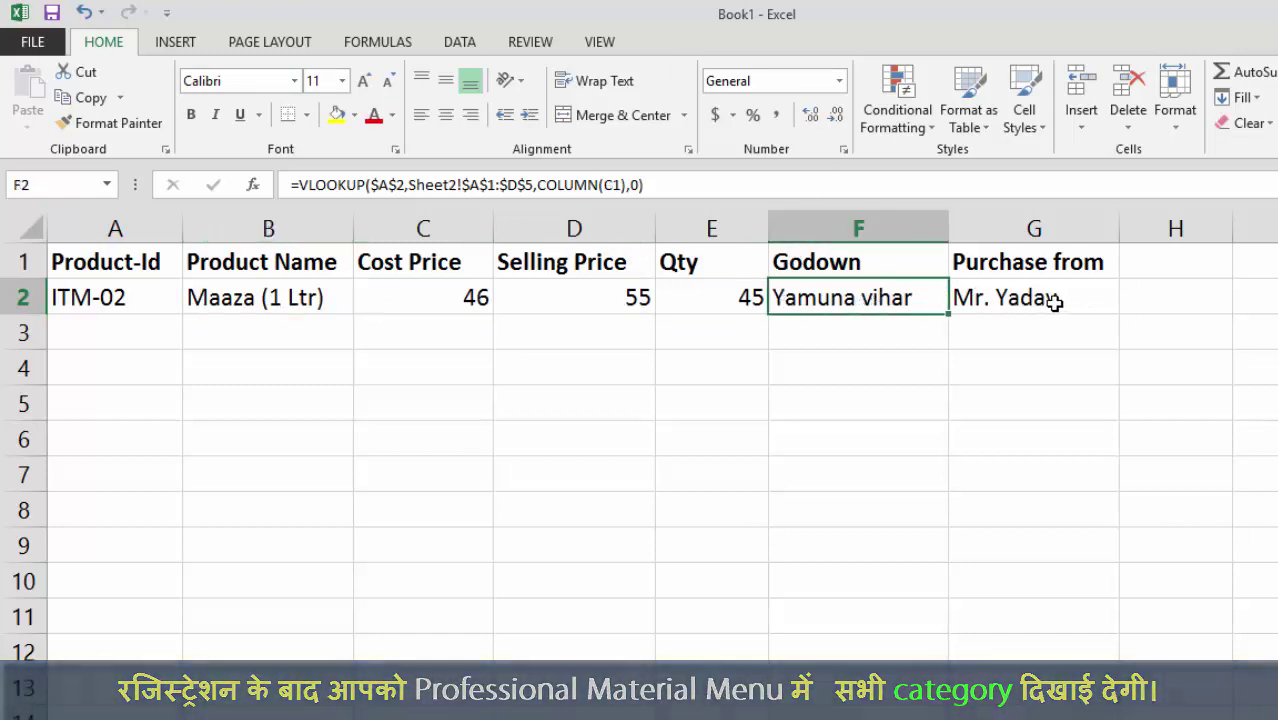
pyautogui.click(298, 297)
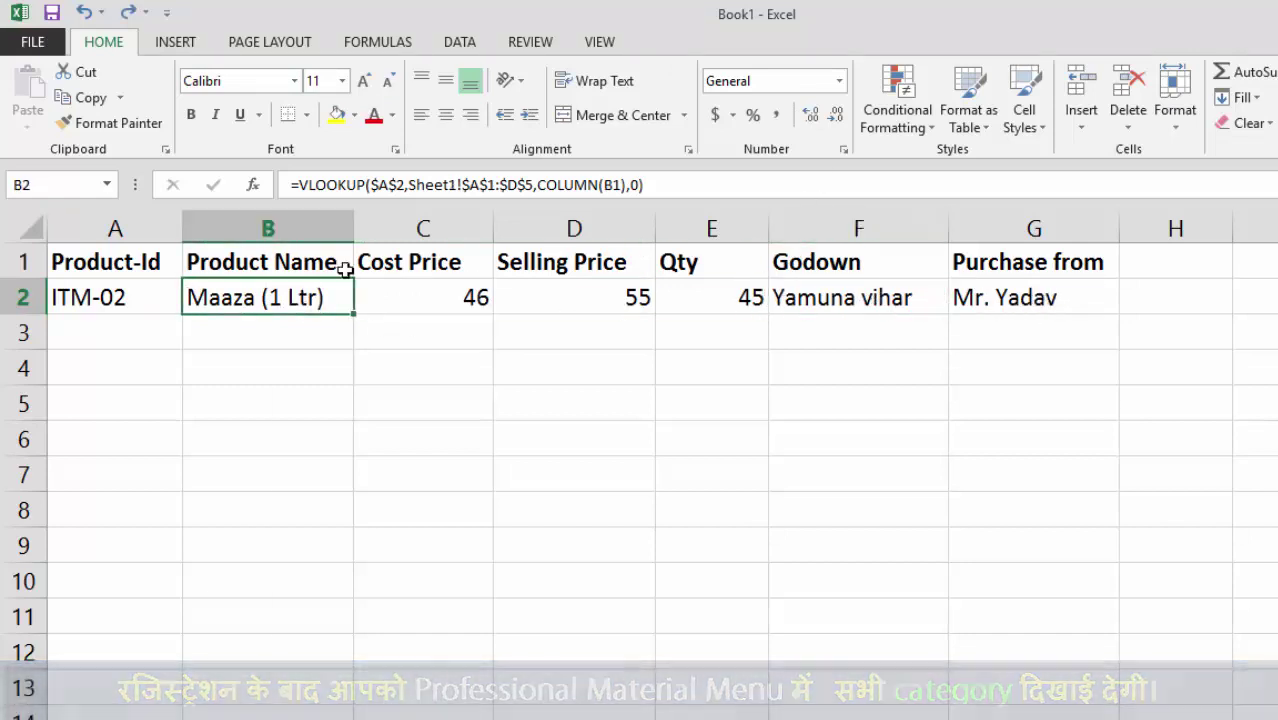
# Replace COLUMN(B1) in B2's formula with a fixed index of 2.
pyautogui.click(541, 185)
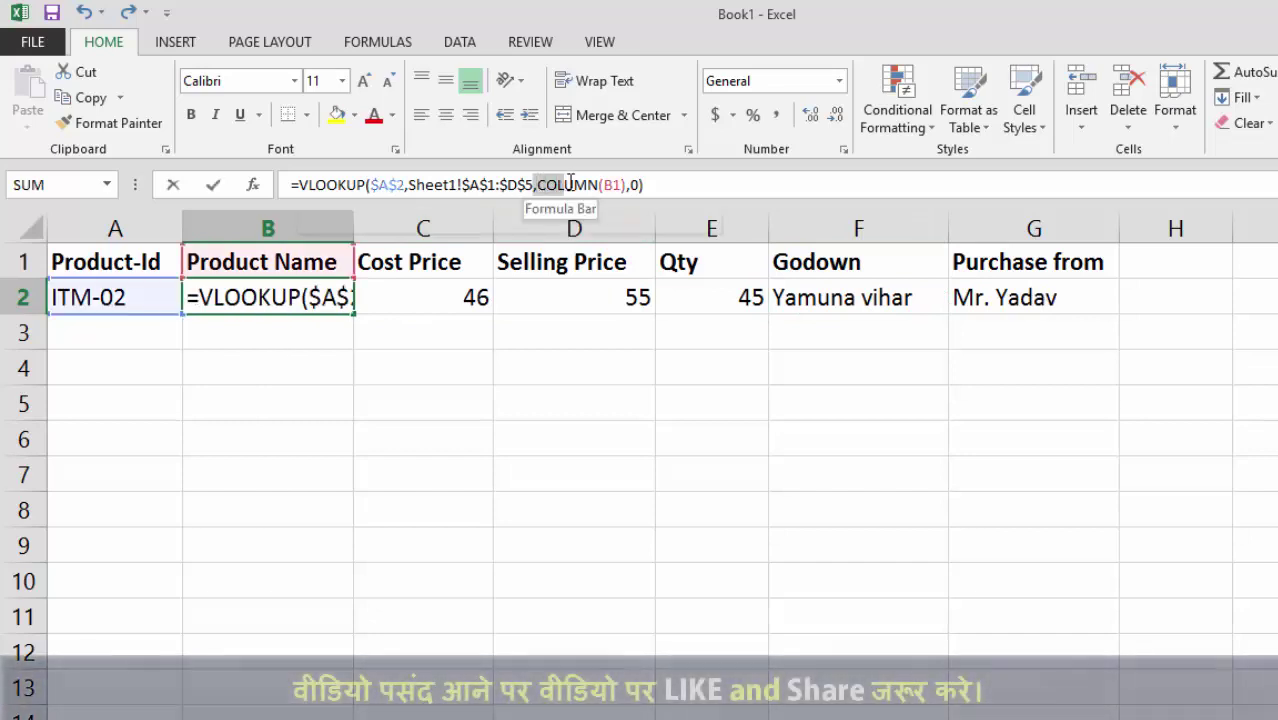
pyautogui.moveTo(628, 185); pyautogui.dragTo(537, 185)
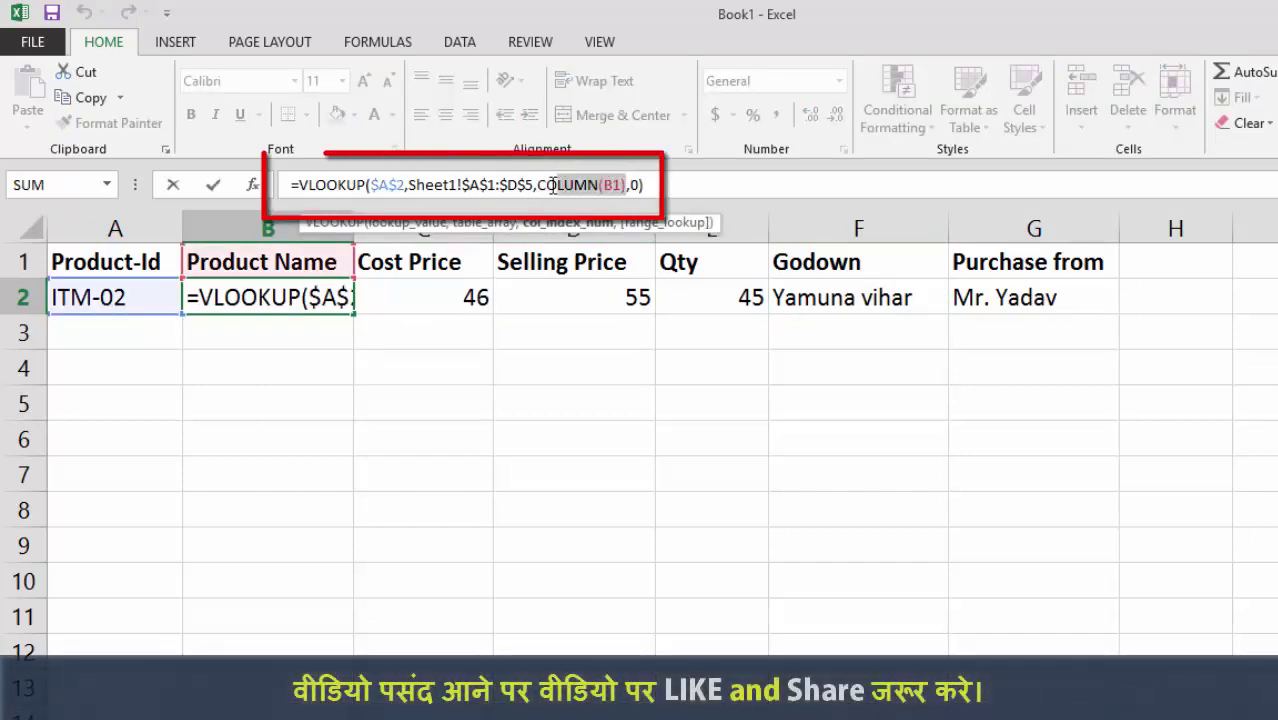
pyautogui.write('2')
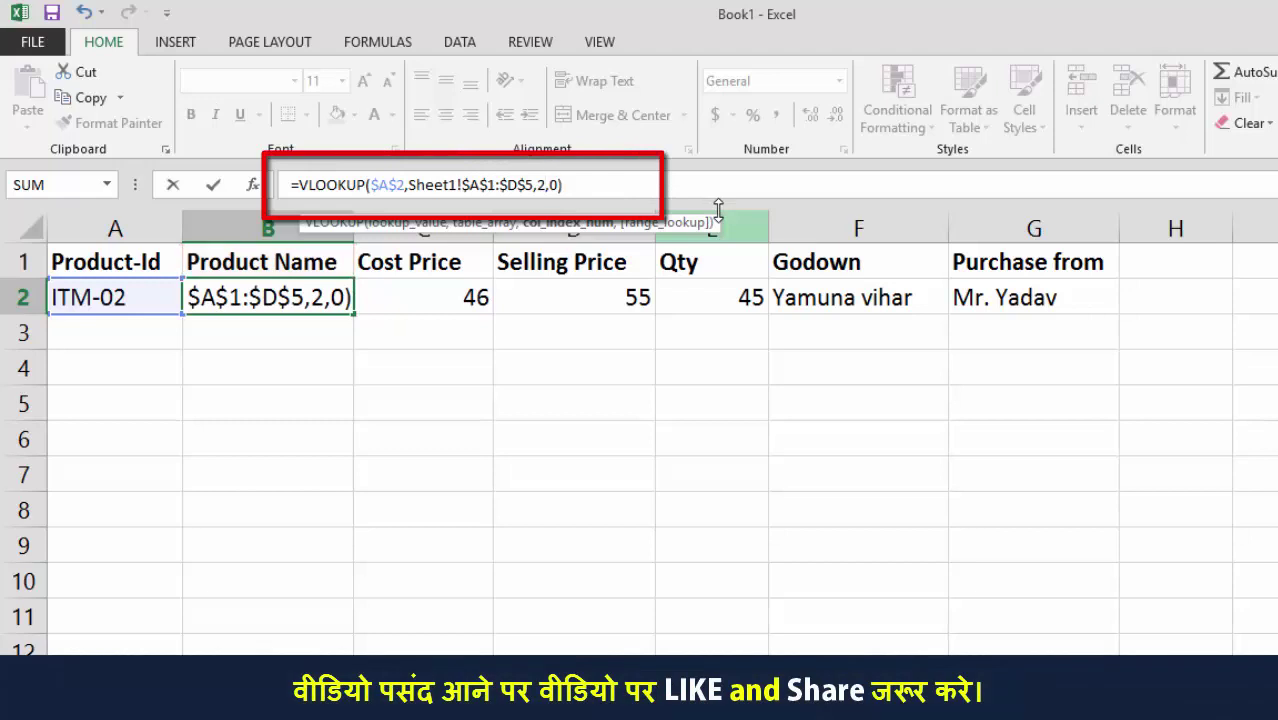
pyautogui.press('Return')
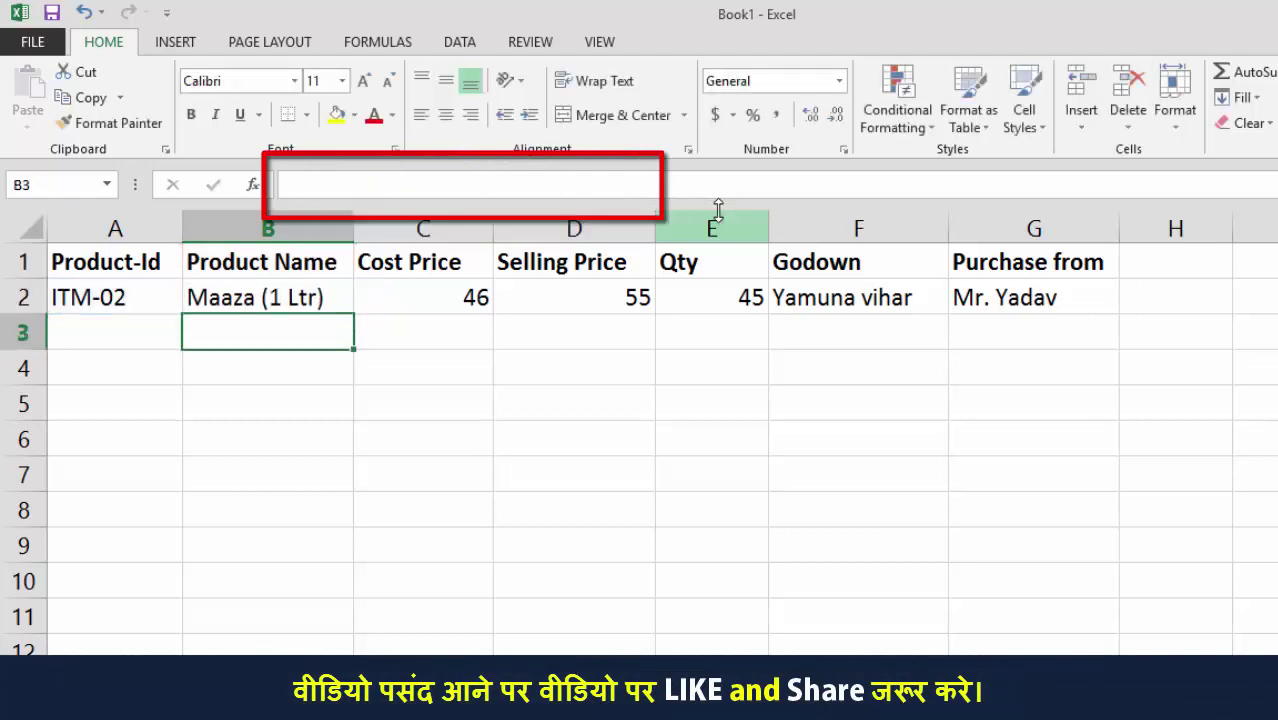
# Copy B2 into C2:D2 and confirm both wrongly show Maaza (1 Ltr), then select C4.
pyautogui.click(295, 306)
pyautogui.moveTo(364, 315); pyautogui.dragTo(645, 305)
pyautogui.press('Right')
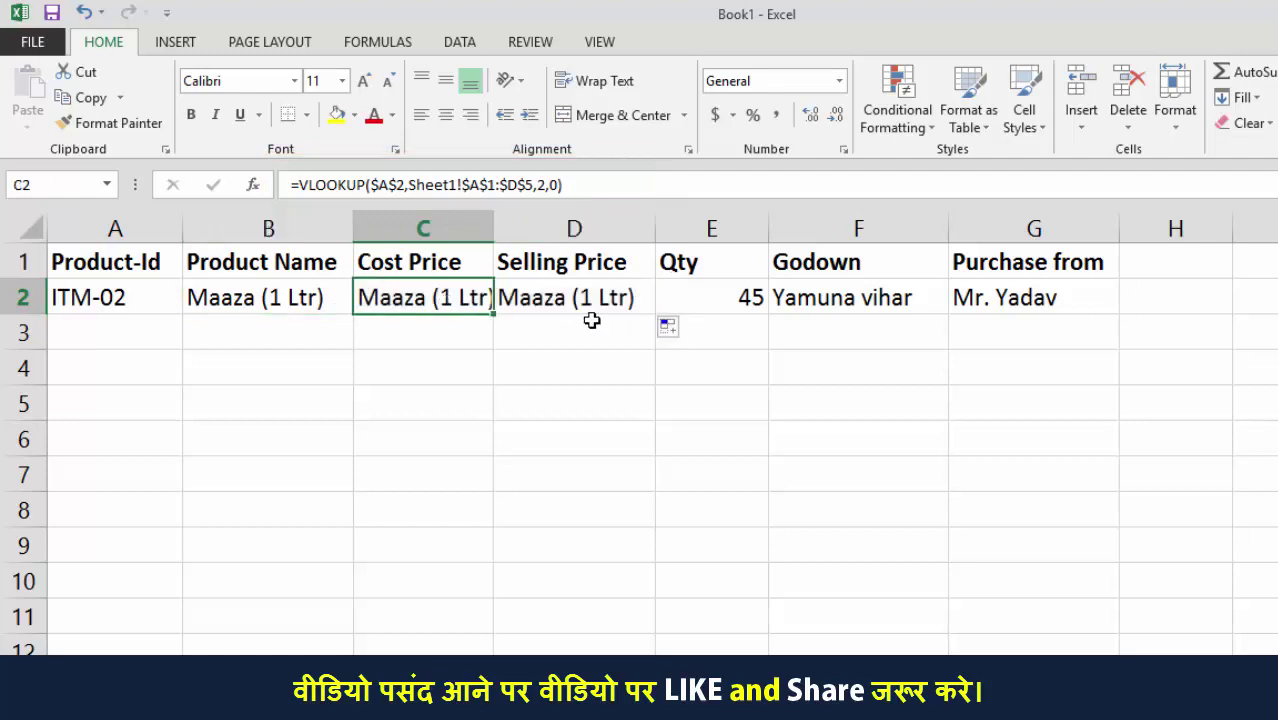
pyautogui.press('Right')
pyautogui.press('Left')
pyautogui.click(541, 297)
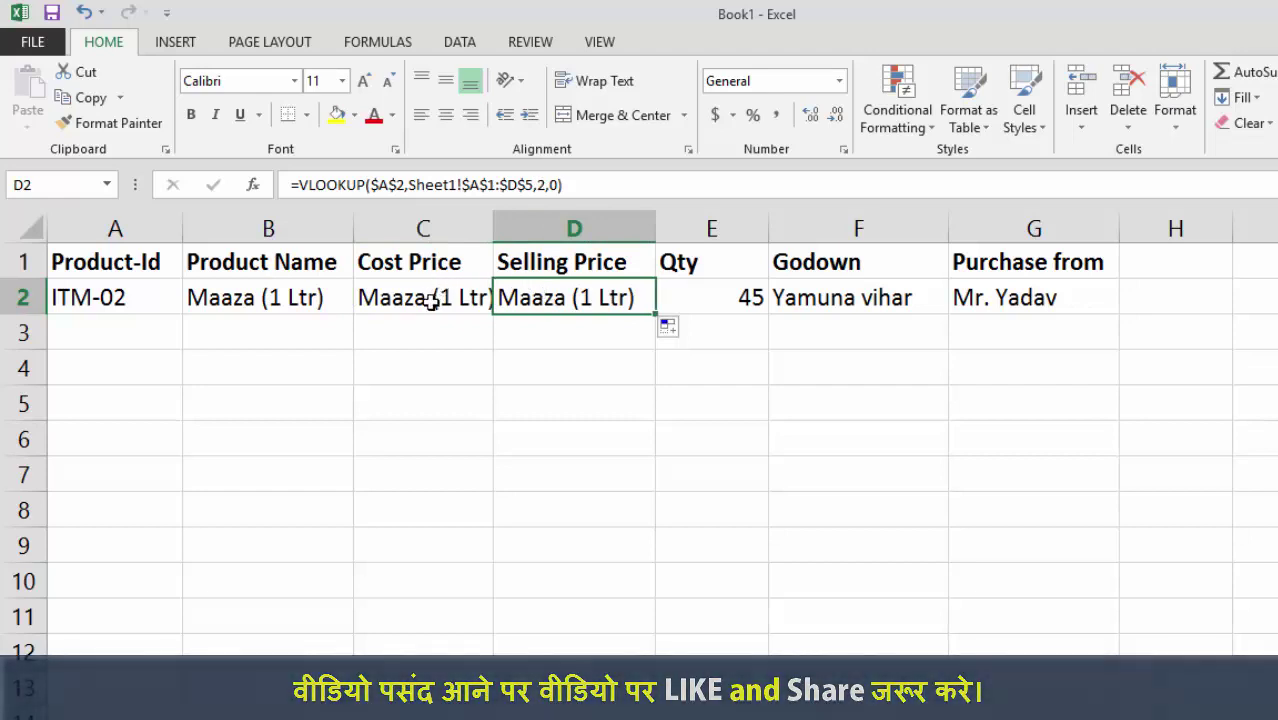
pyautogui.click(436, 297)
pyautogui.click(276, 295)
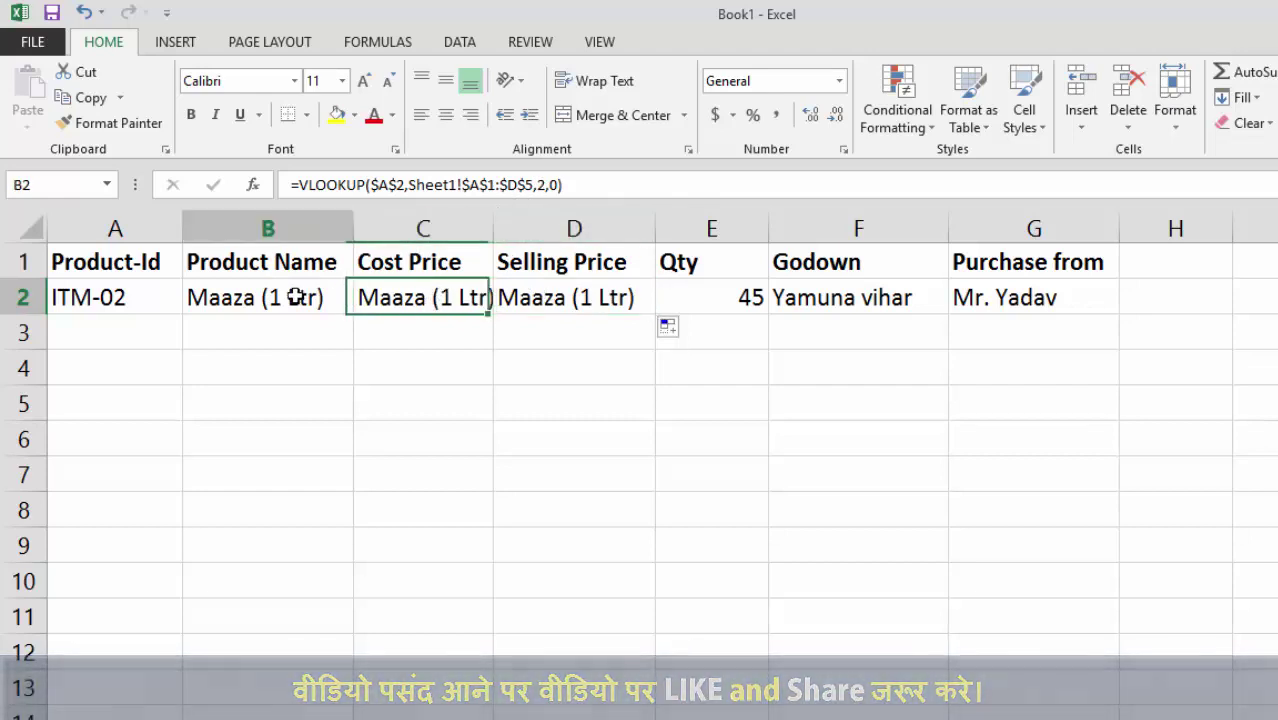
pyautogui.click(405, 297)
pyautogui.click(540, 297)
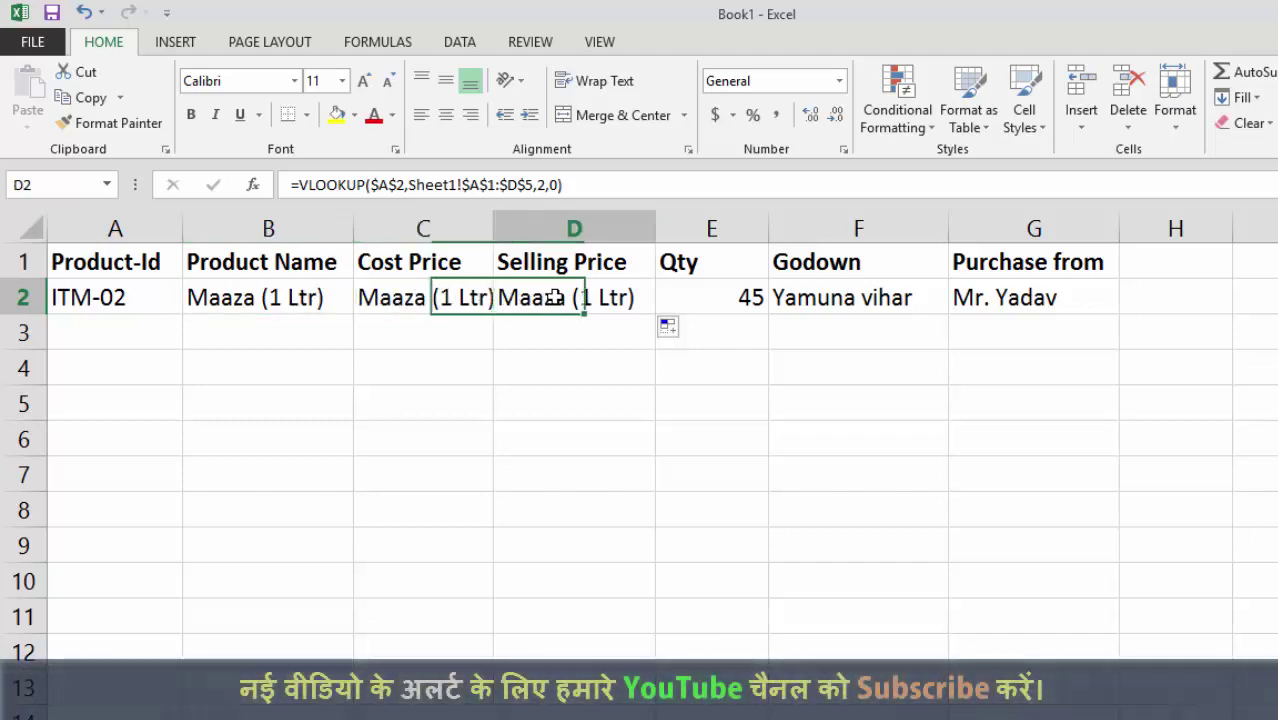
pyautogui.click(383, 379)
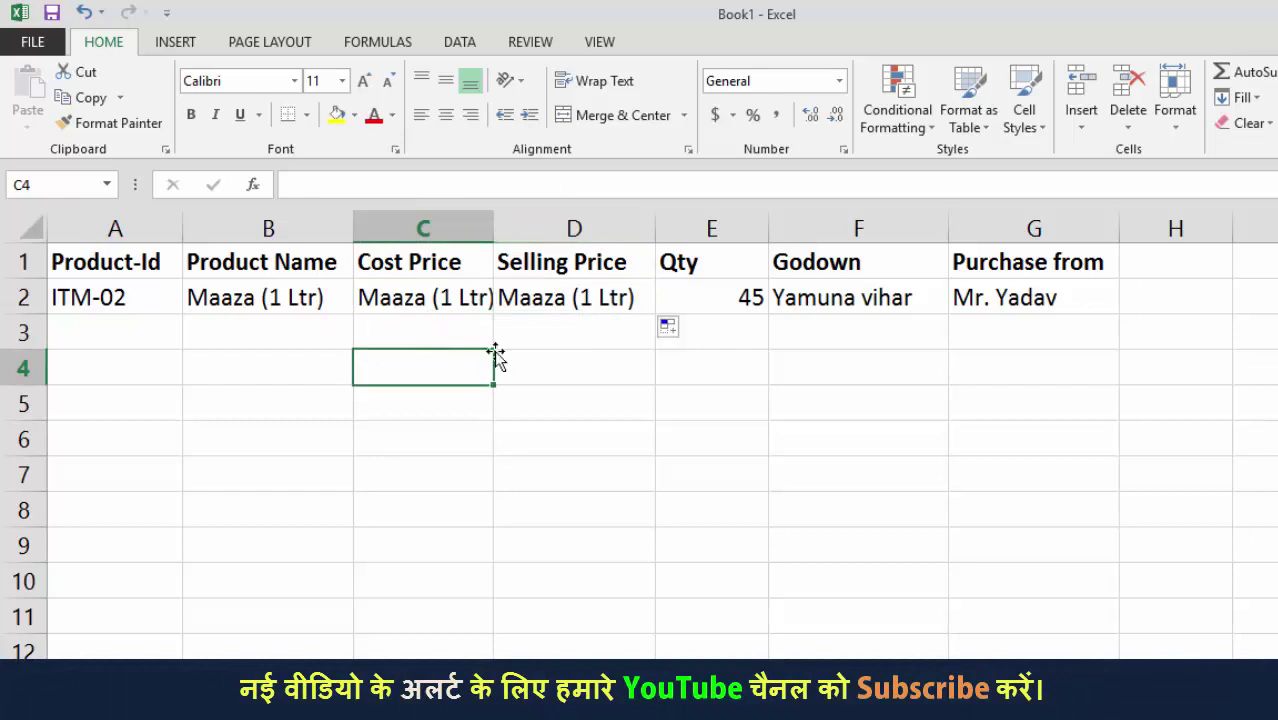
pyautogui.write('=c')
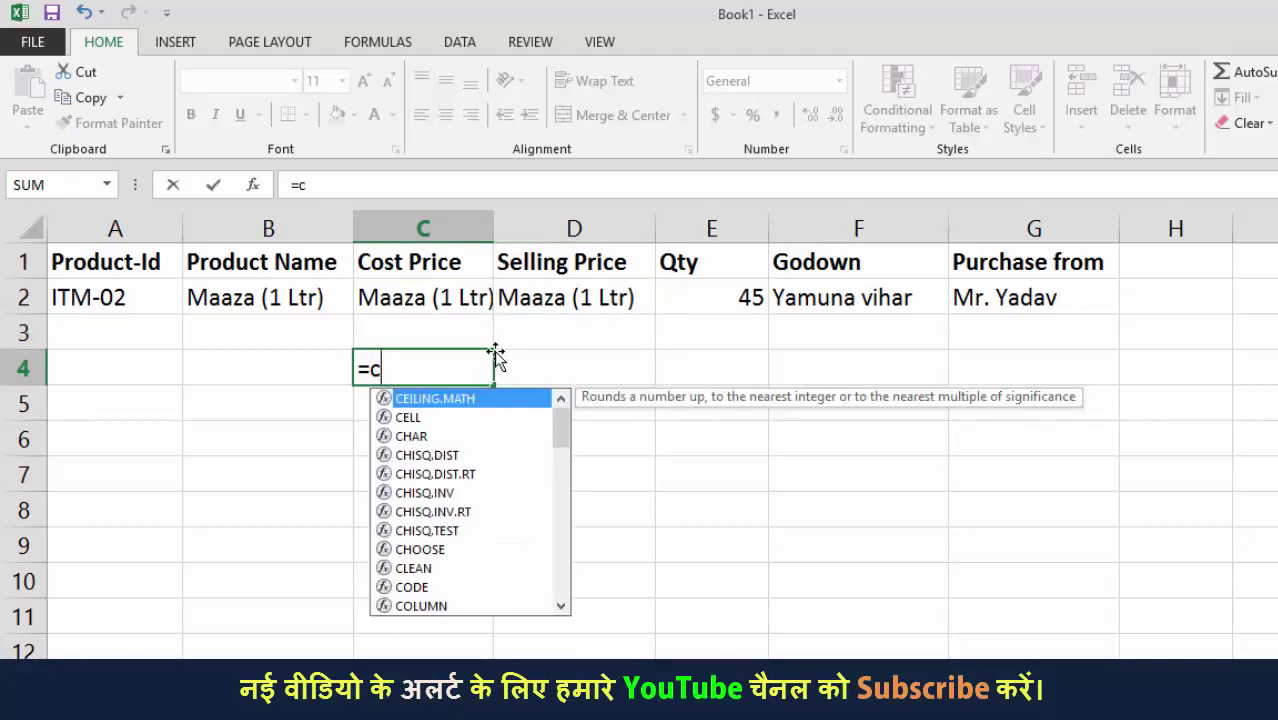
pyautogui.write('olu')
pyautogui.press('Tab')
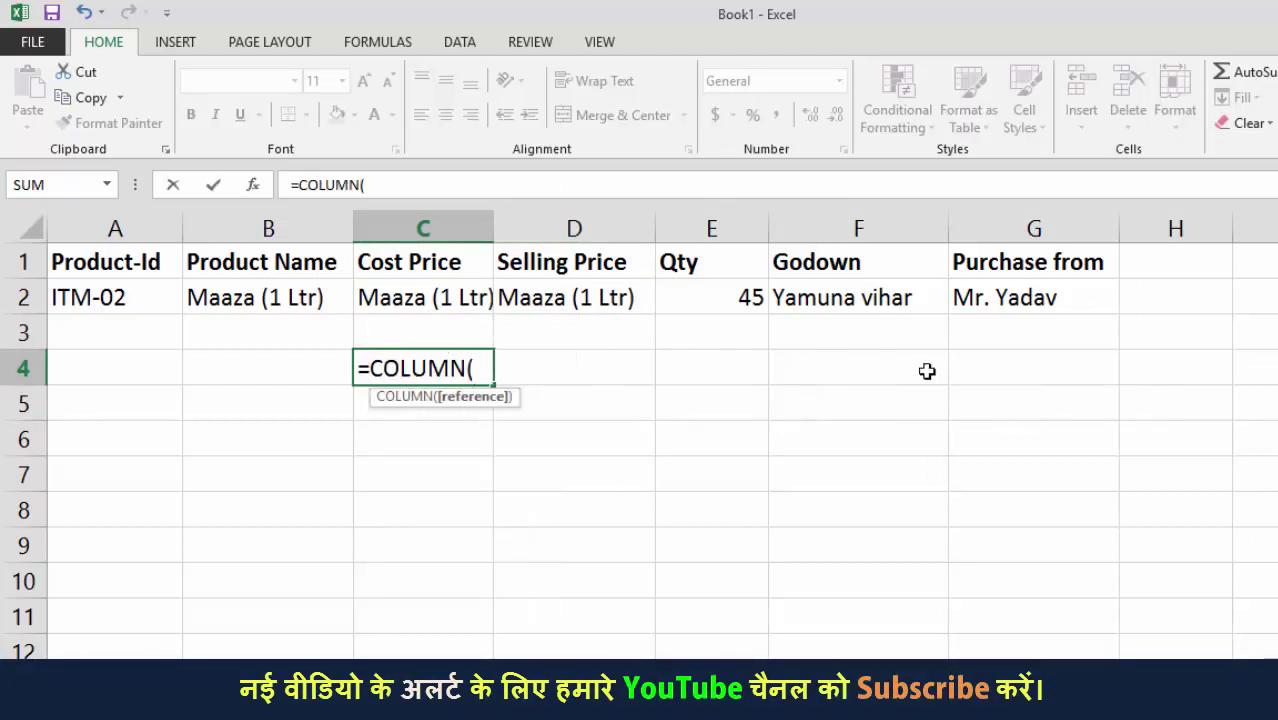
pyautogui.click(545, 330)
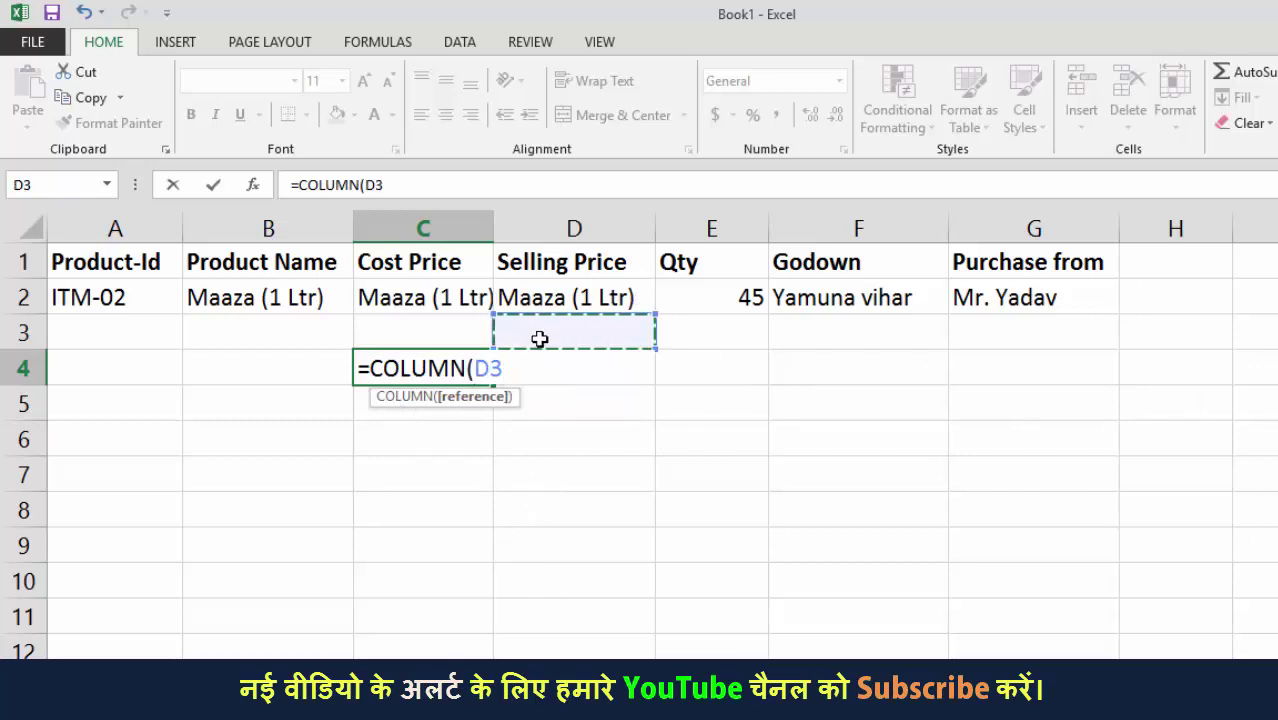
pyautogui.press('Return')
pyautogui.click(441, 372)
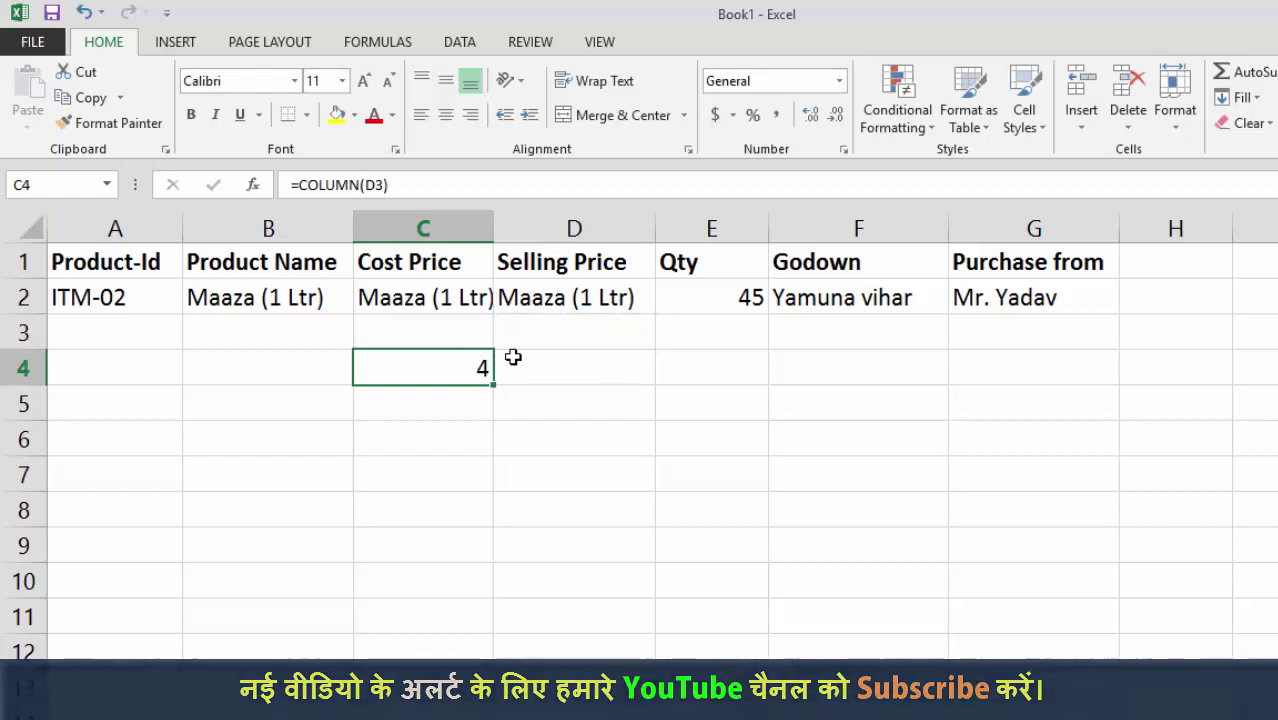
pyautogui.press('Delete')
pyautogui.click(334, 297)
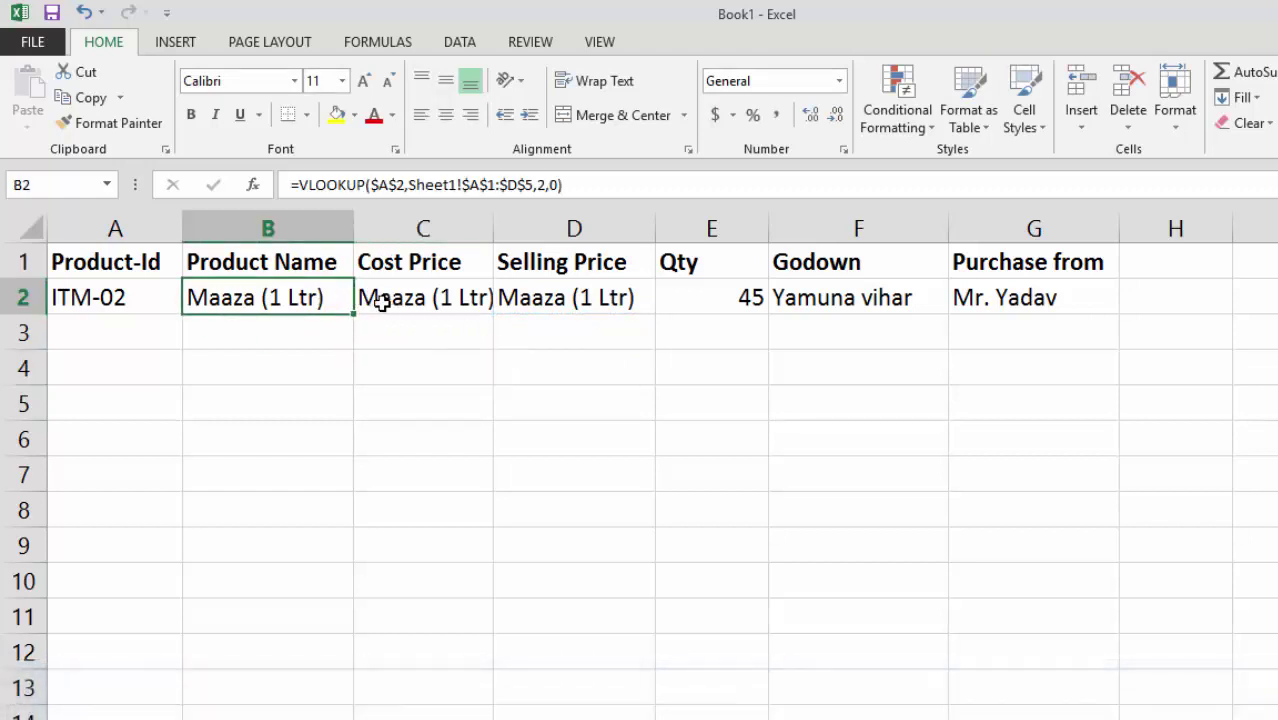
pyautogui.click(426, 298)
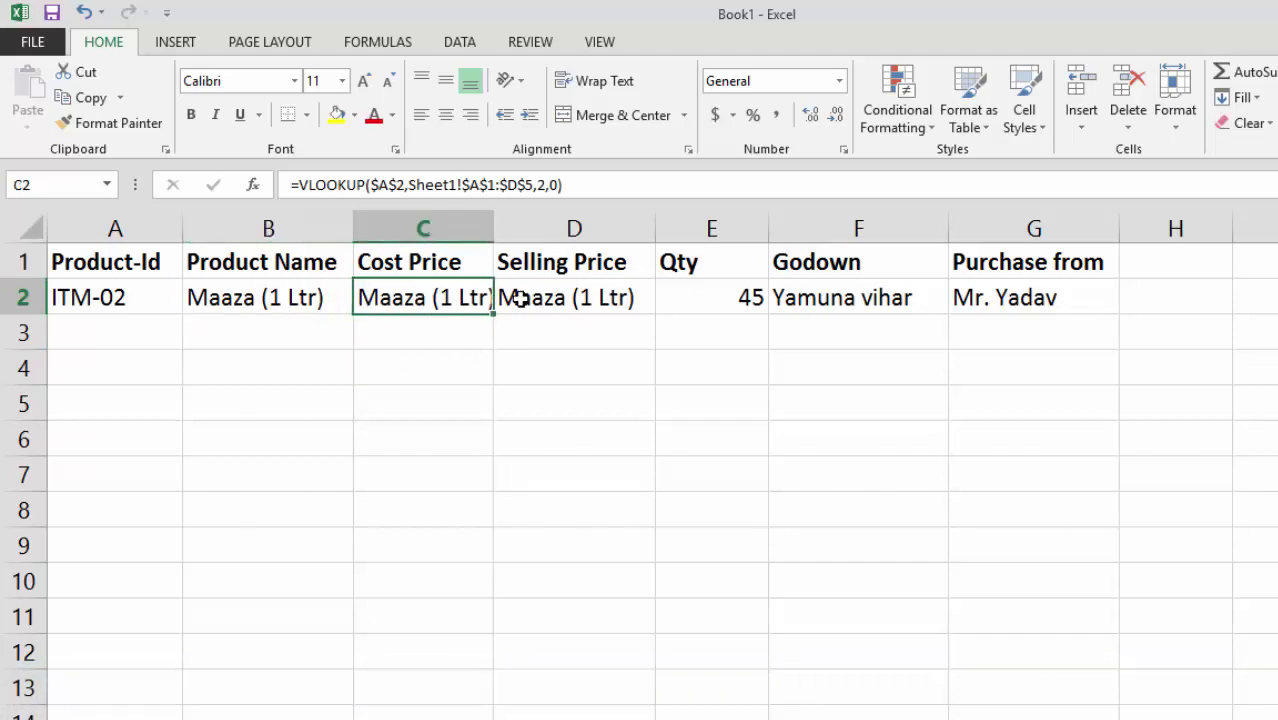
pyautogui.click(549, 296)
pyautogui.click(266, 296)
pyautogui.click(432, 297)
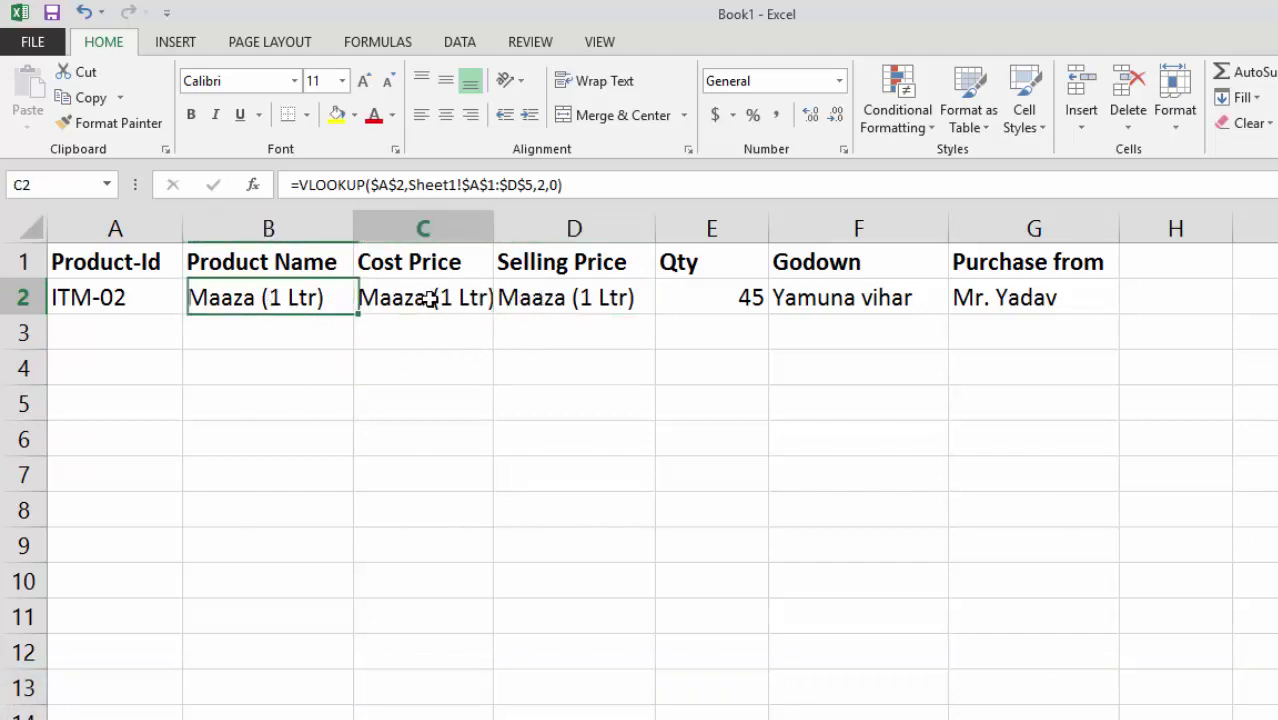
pyautogui.click(539, 298)
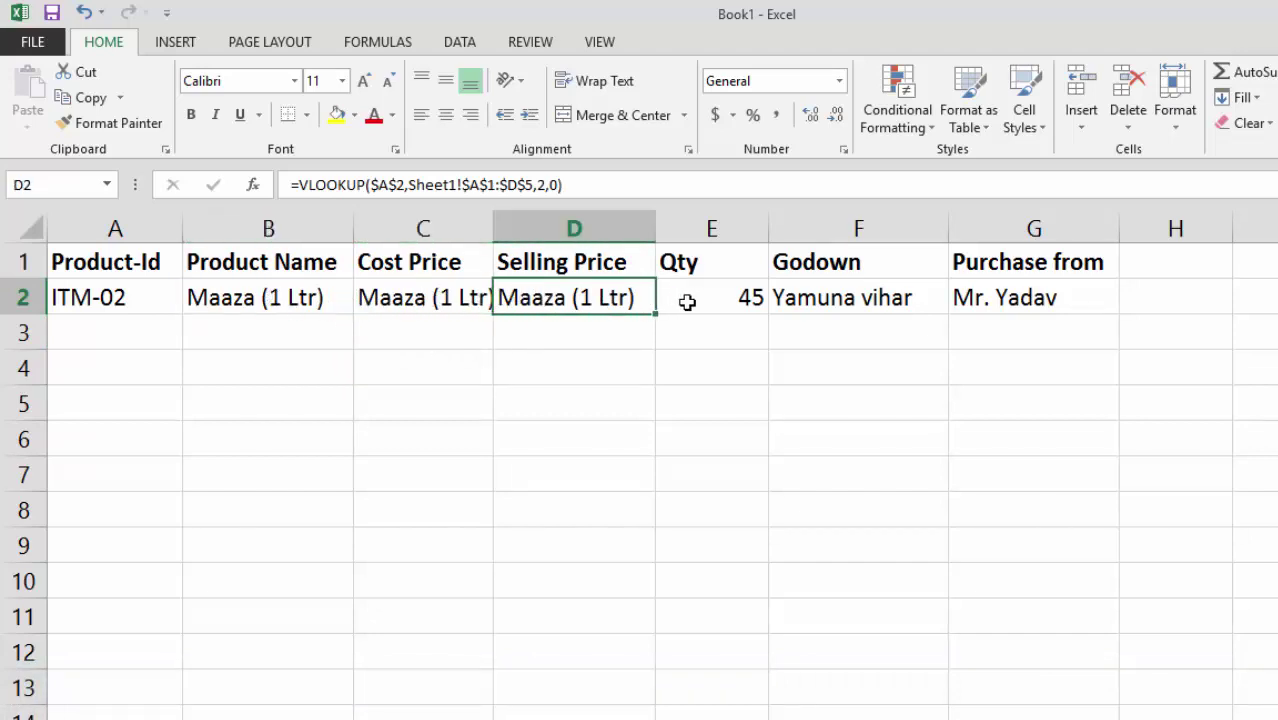
pyautogui.click(728, 297)
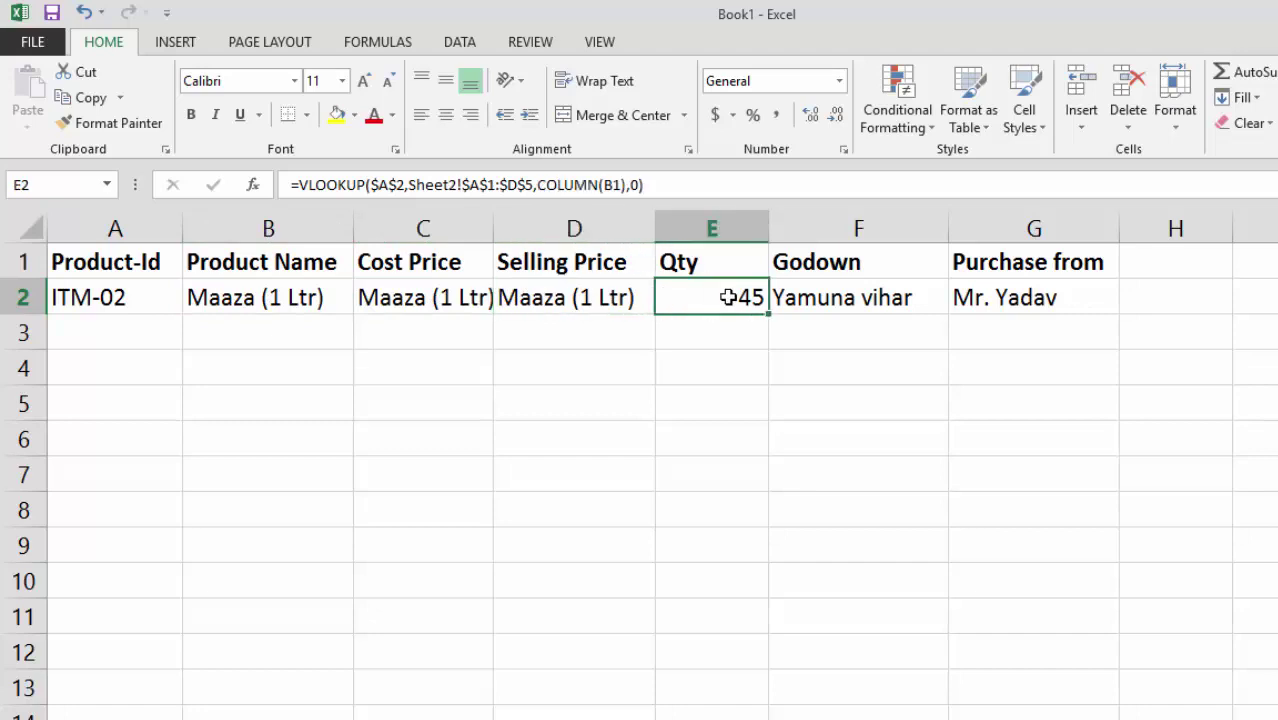
pyautogui.click(811, 291)
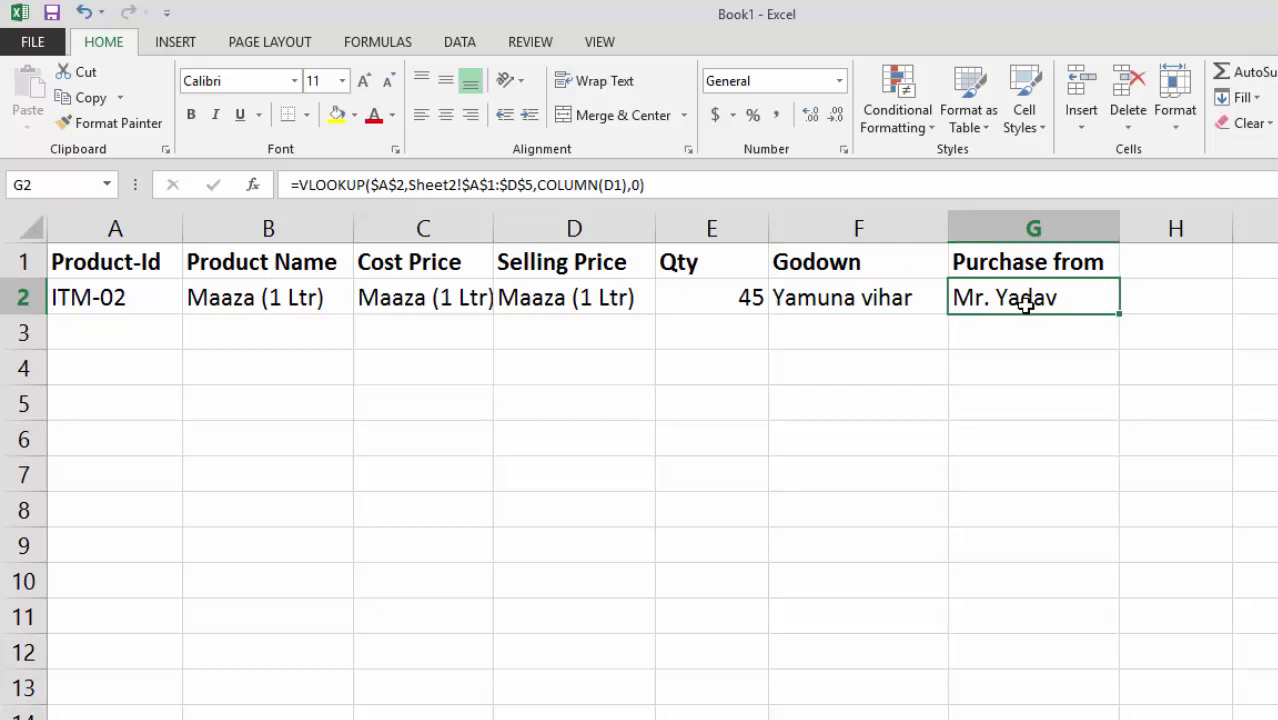